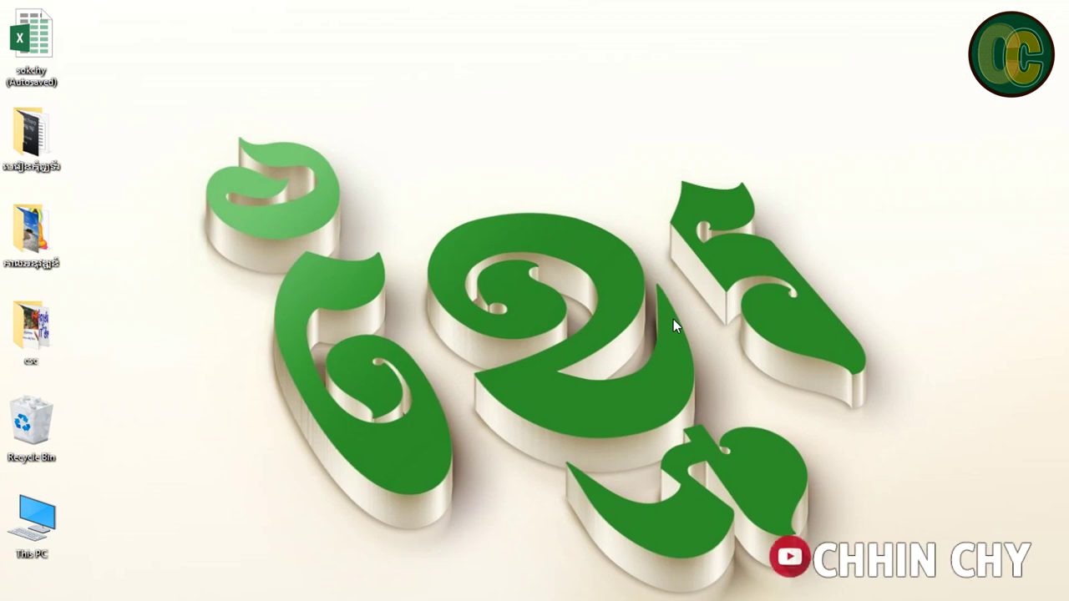
- Refresh the Windows desktop four times, then launch Photoshop CS6
right_click(393, 46)
left_click(465, 91)
right_click(441, 73)
left_click(474, 121)
right_click(381, 101)
left_click(417, 146)
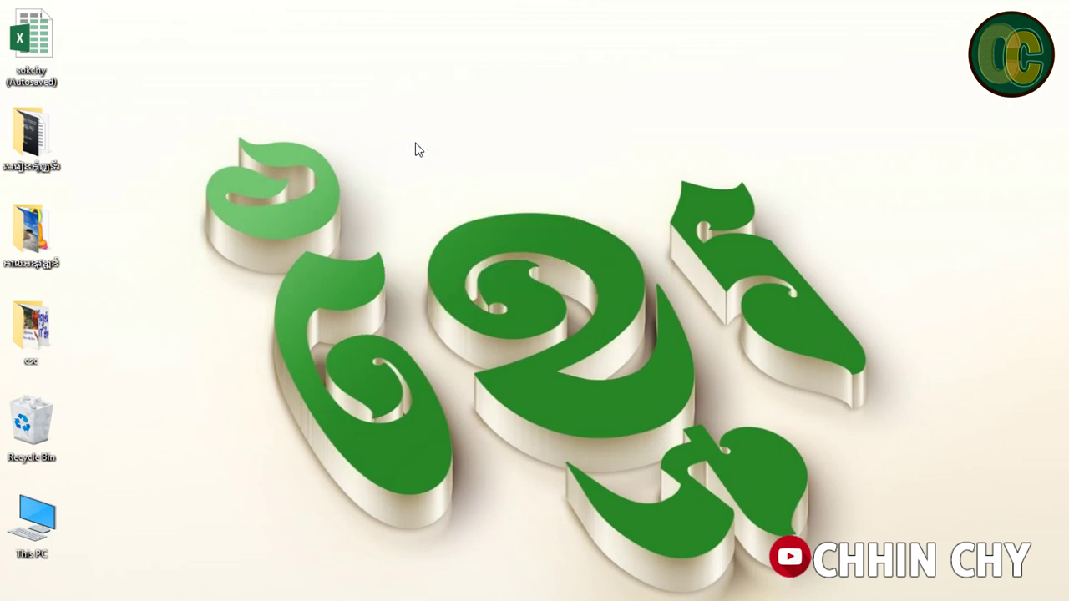
right_click(441, 201)
left_click(473, 247)
left_click(373, 589)
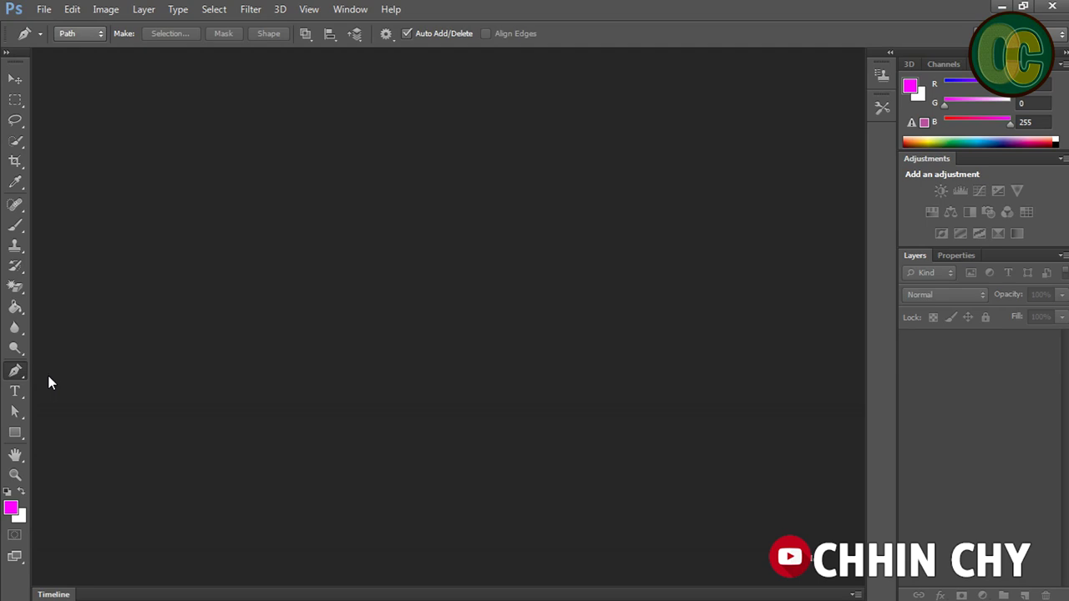
right_click(15, 372)
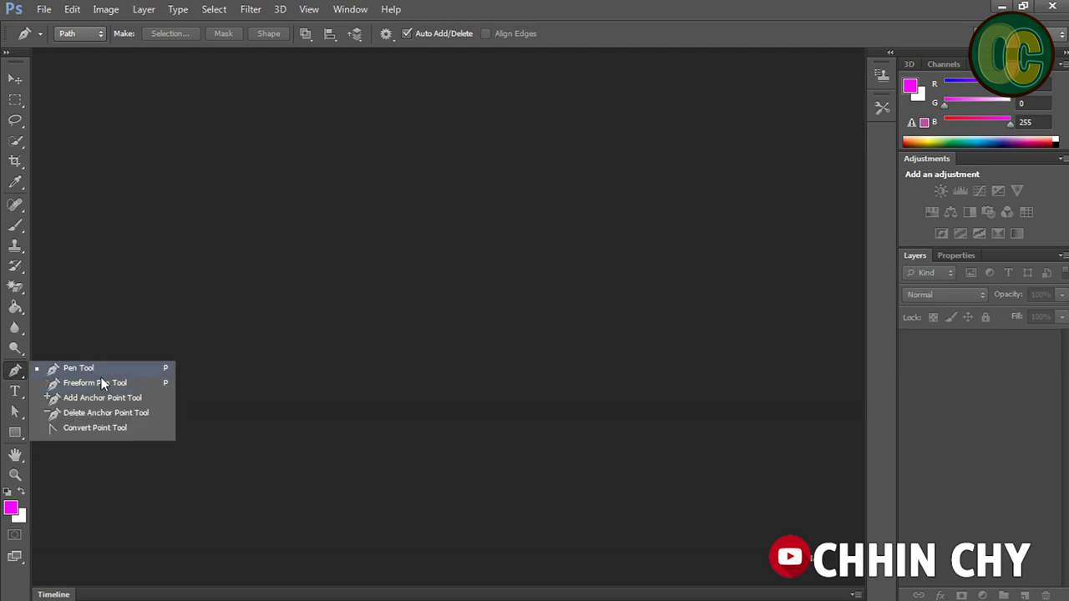
left_click(15, 391)
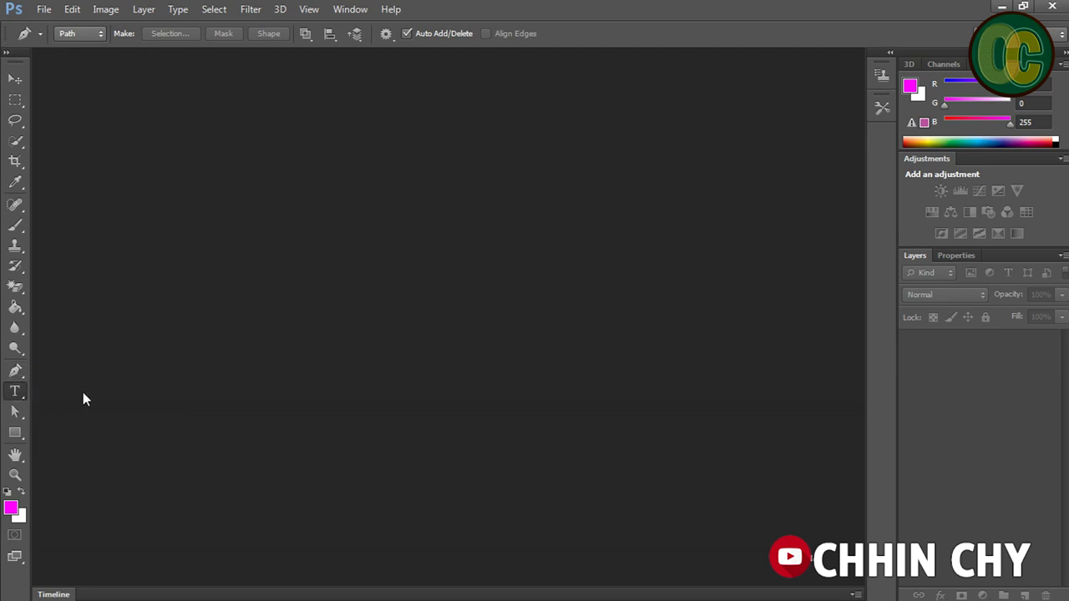
right_click(29, 392)
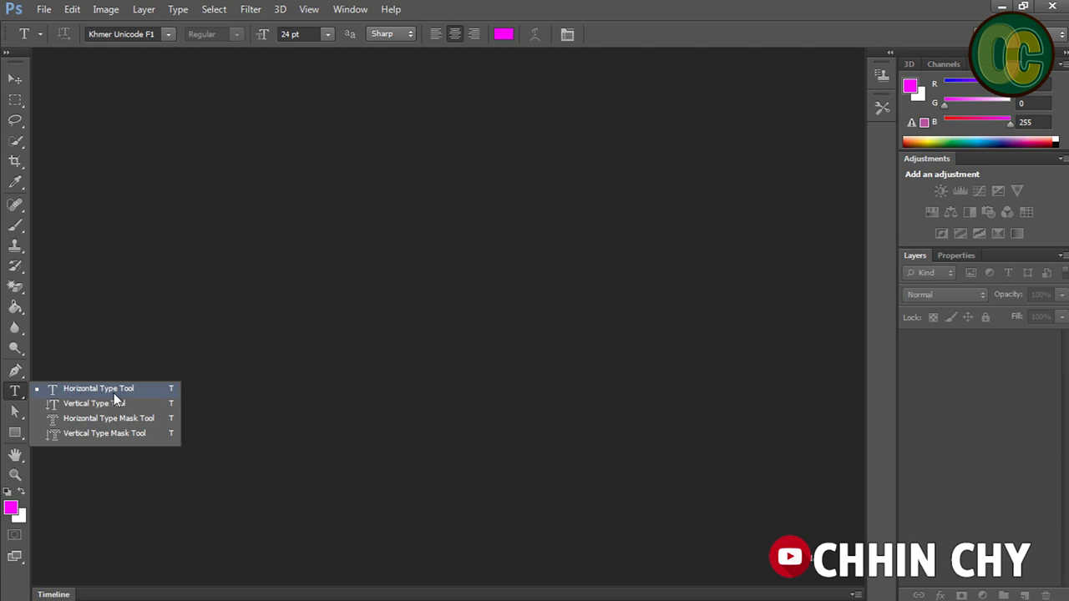
left_click_drag(17, 397, 20, 448)
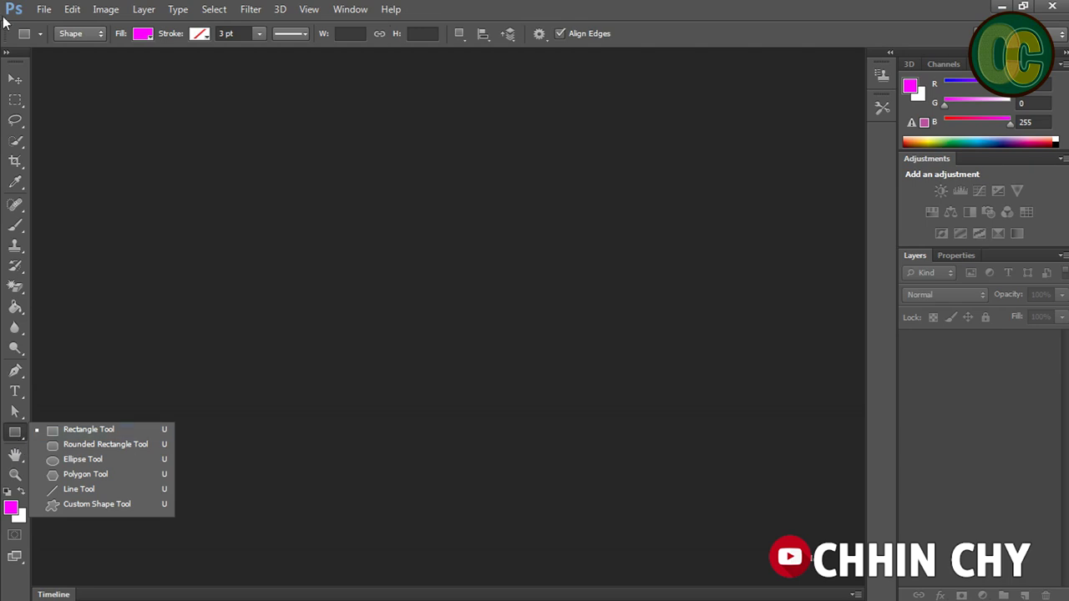
left_click(16, 80)
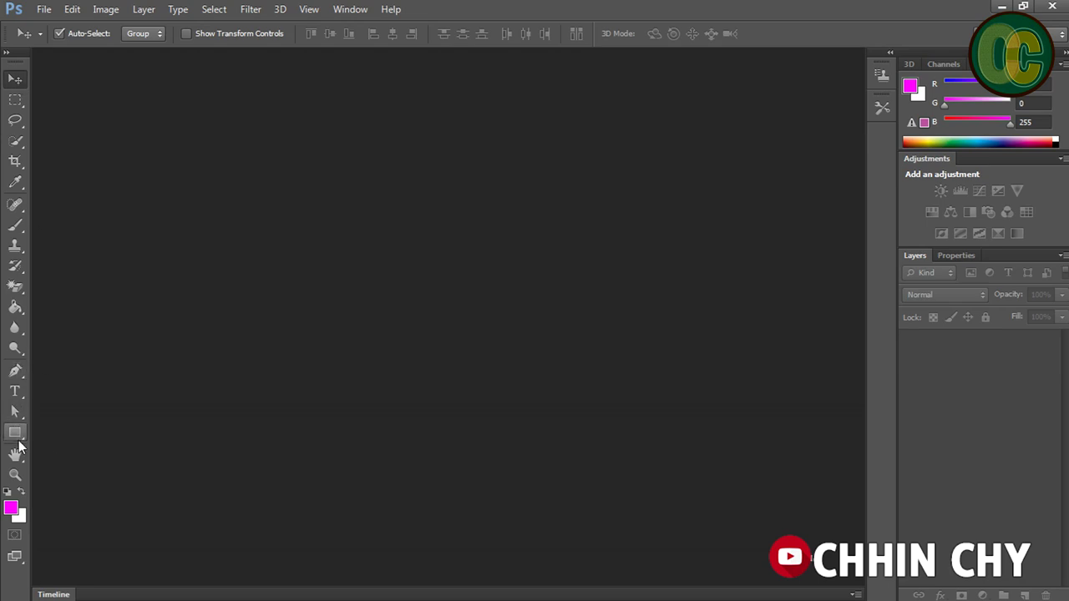
left_click(22, 372)
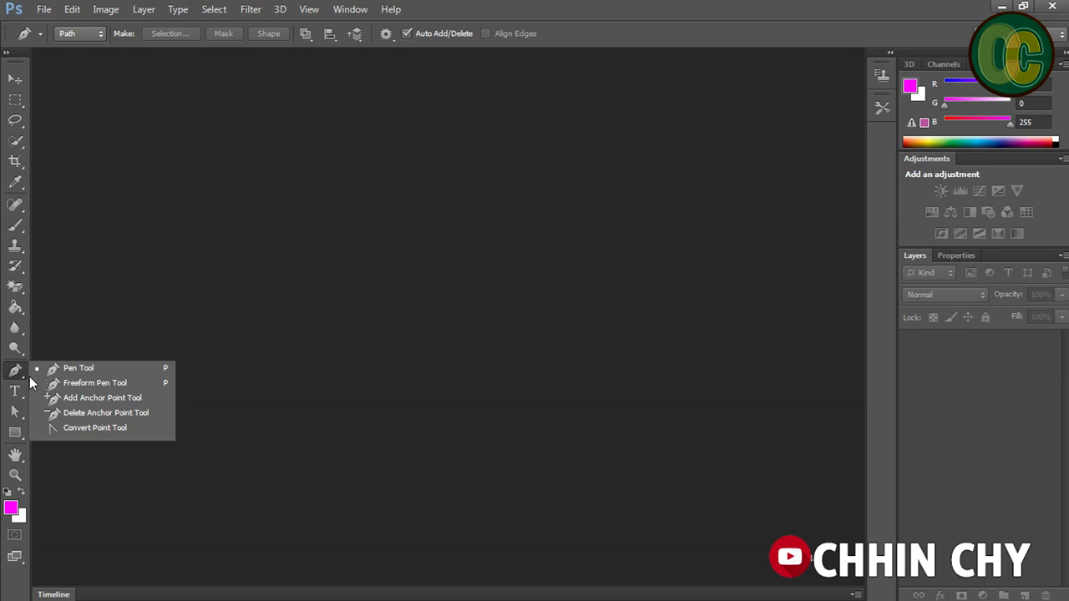
left_click(1002, 7)
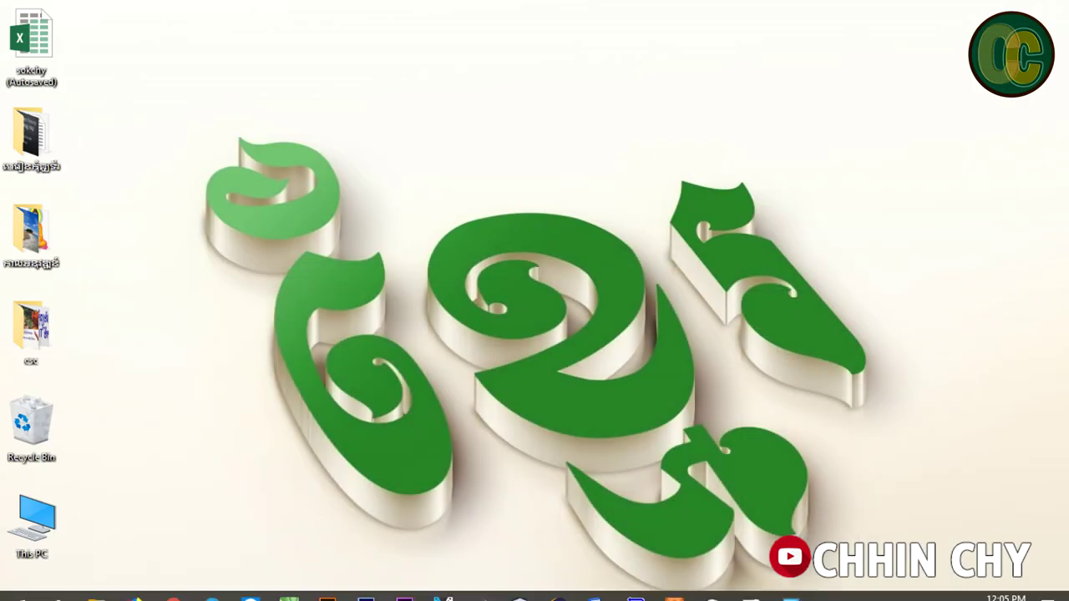
left_click(367, 587)
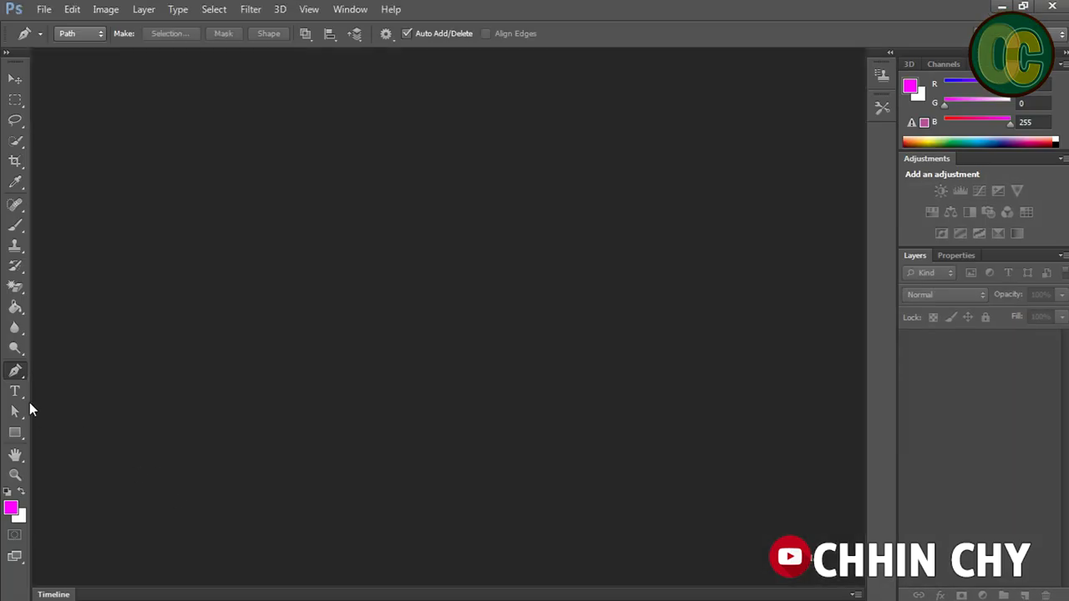
right_click(15, 378)
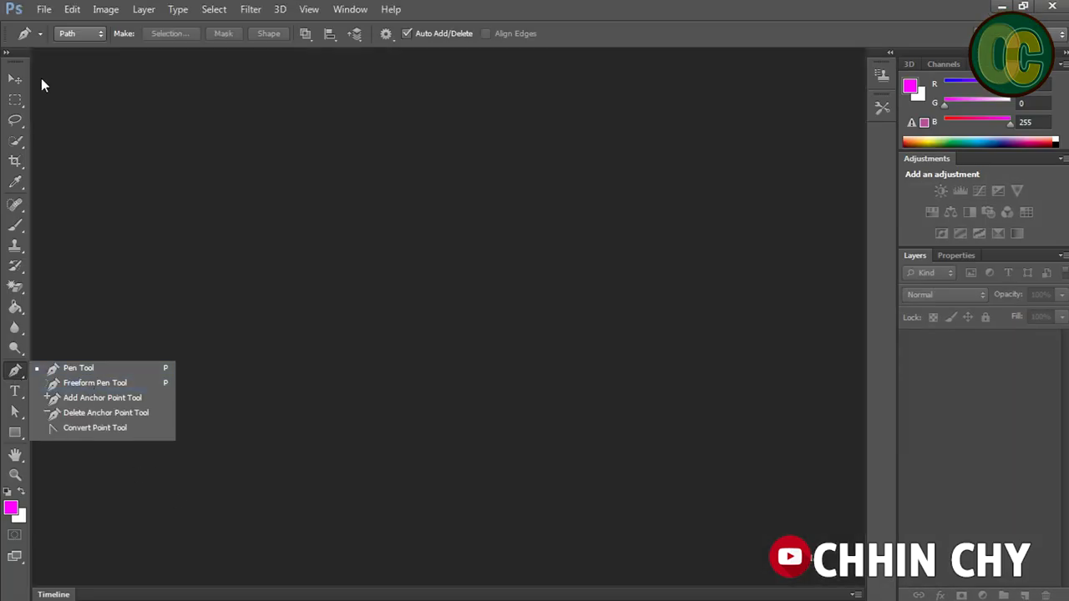
left_click(42, 8)
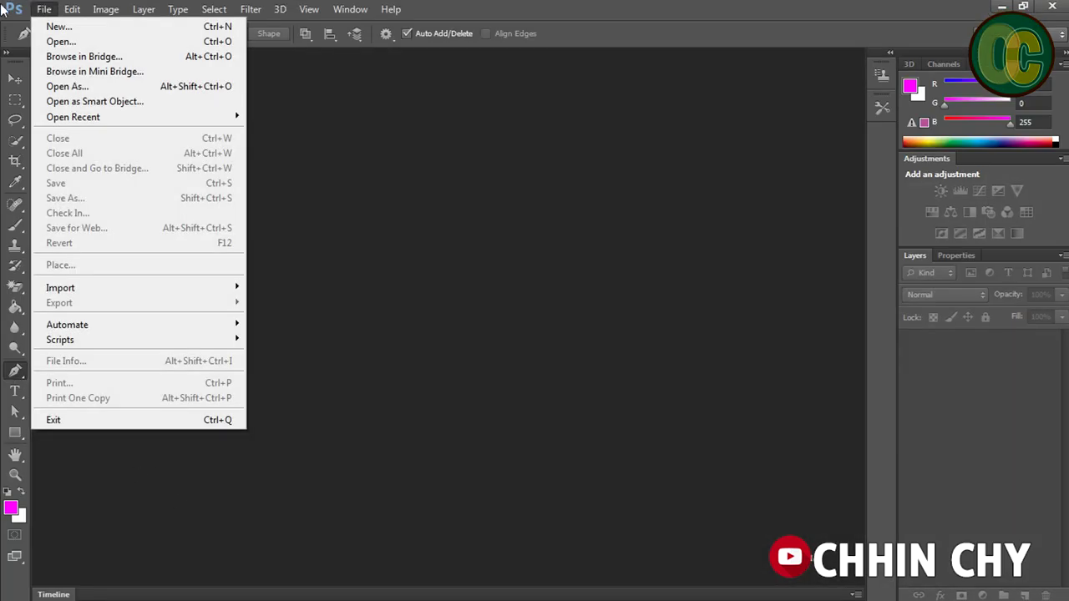
- Open Angels6.jpg and Wed.jpg together from the Desktop's Khmer-named folder > Lesson5
left_click(56, 41)
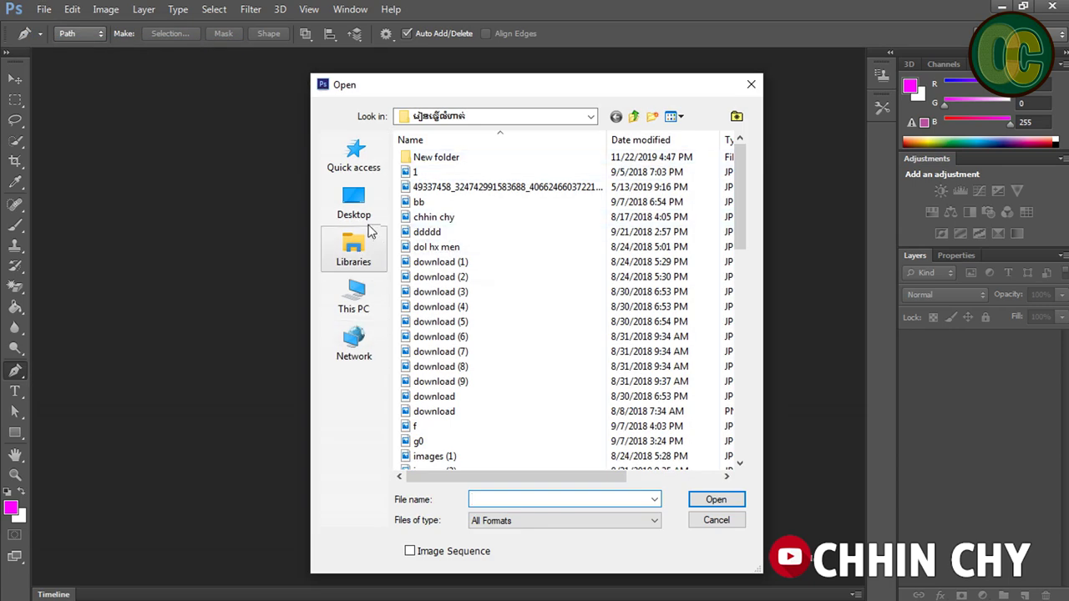
left_click(382, 209)
left_click(486, 467)
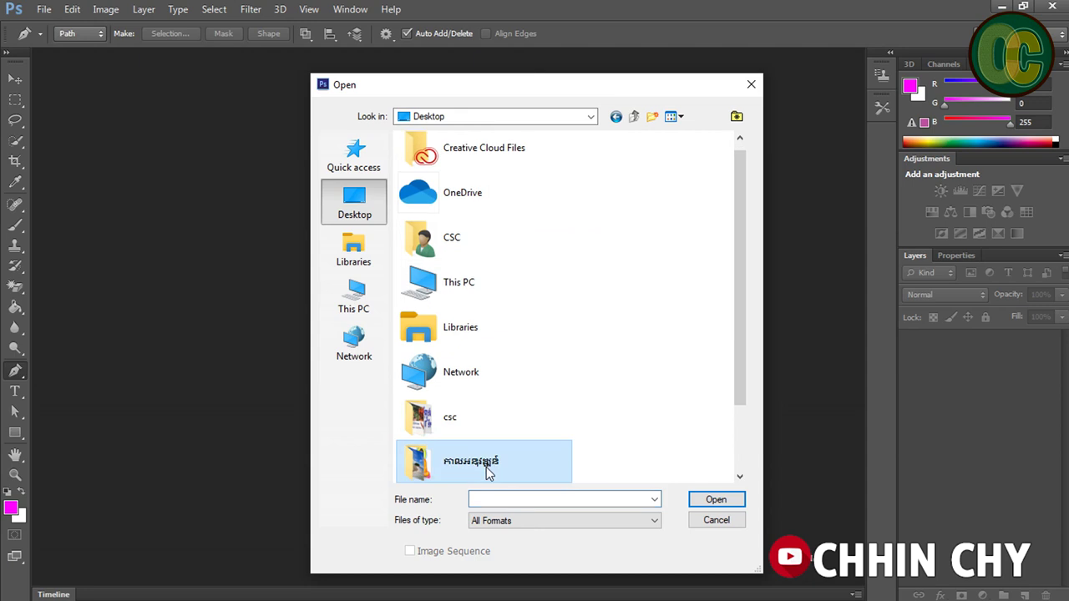
double_click(486, 467)
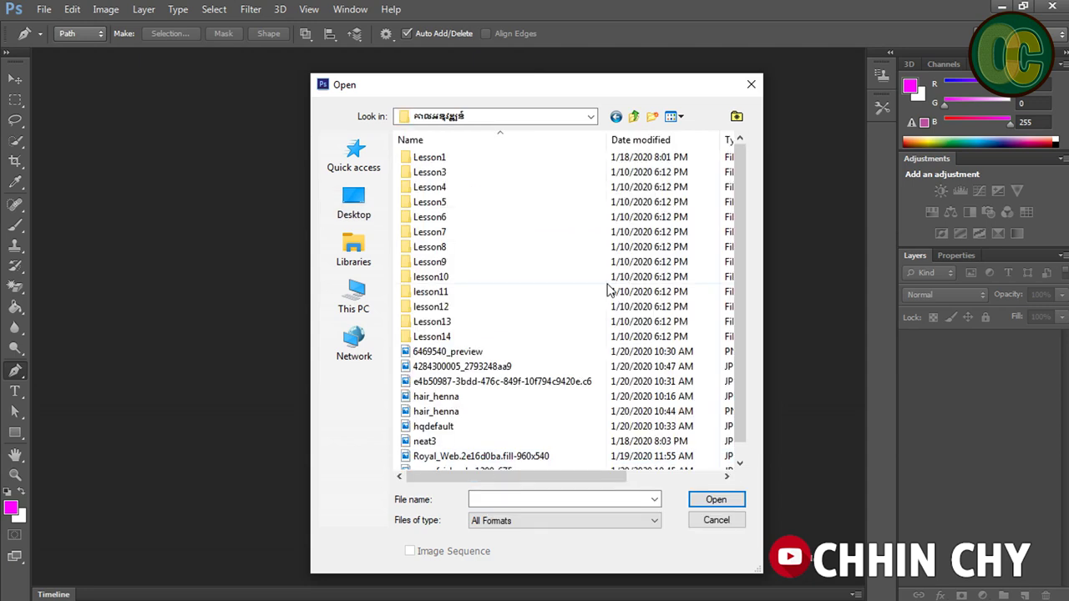
double_click(451, 217)
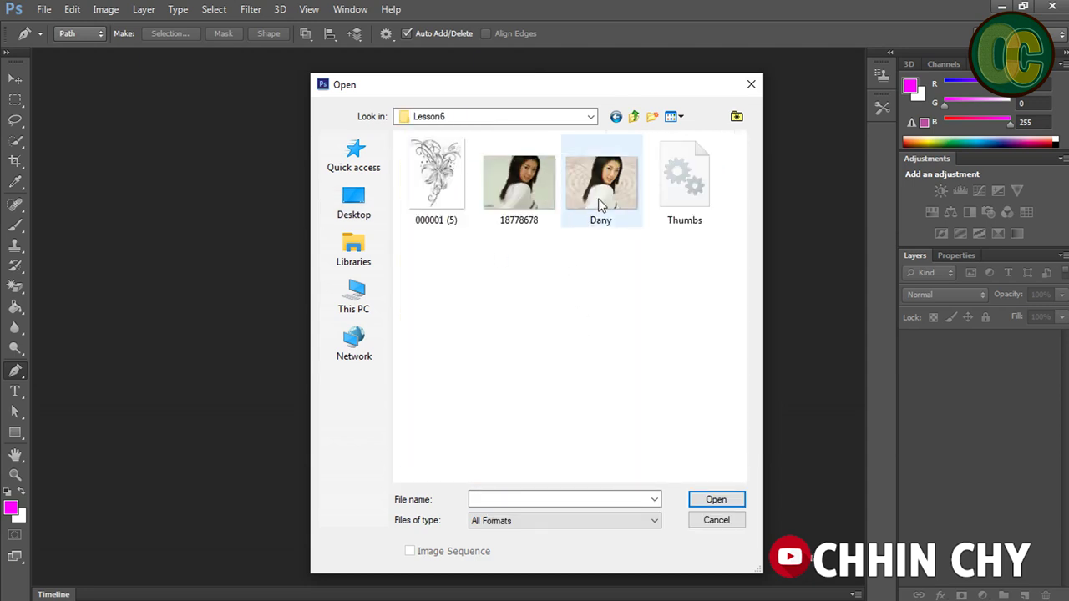
key("BackSpace")
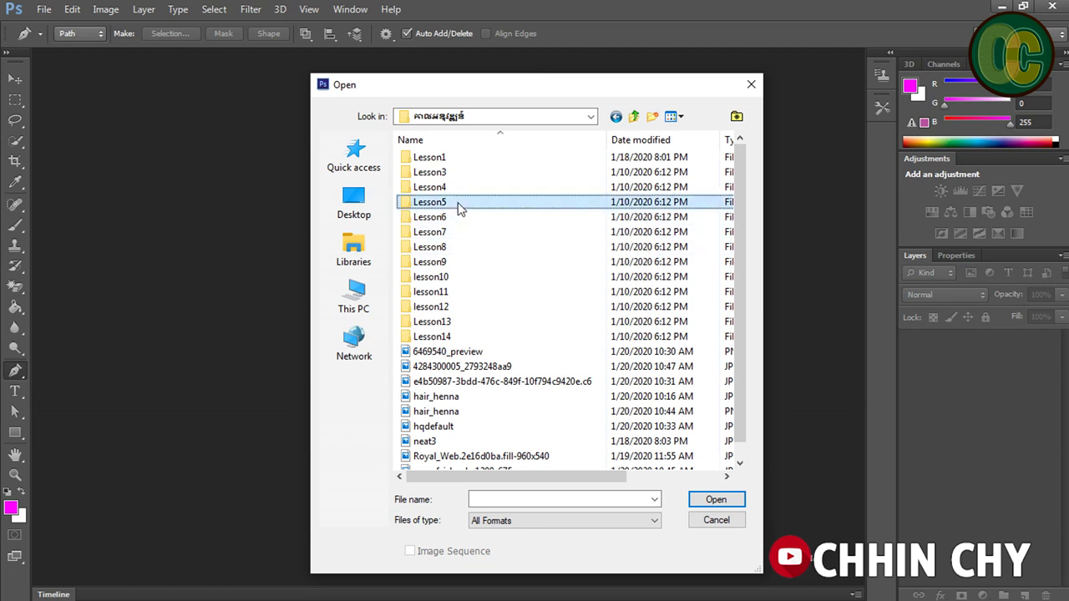
double_click(457, 205)
left_click(601, 179)
left_click(522, 296, "ctrl")
left_click(716, 499)
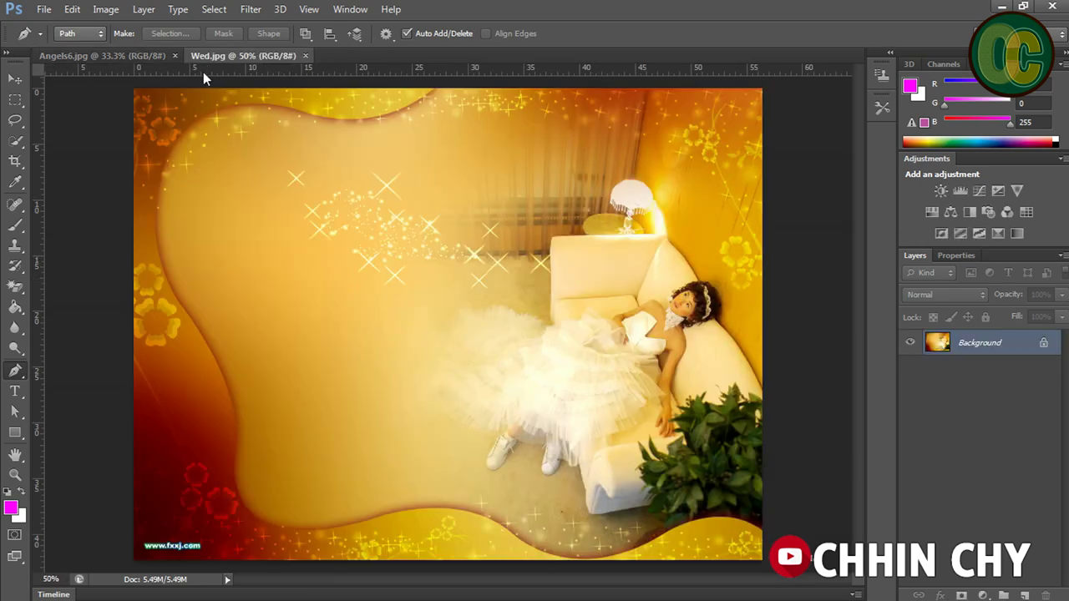
- In Angels6.jpg, start a Pen path at the hair's edge and curve it over the head
left_click(132, 56)
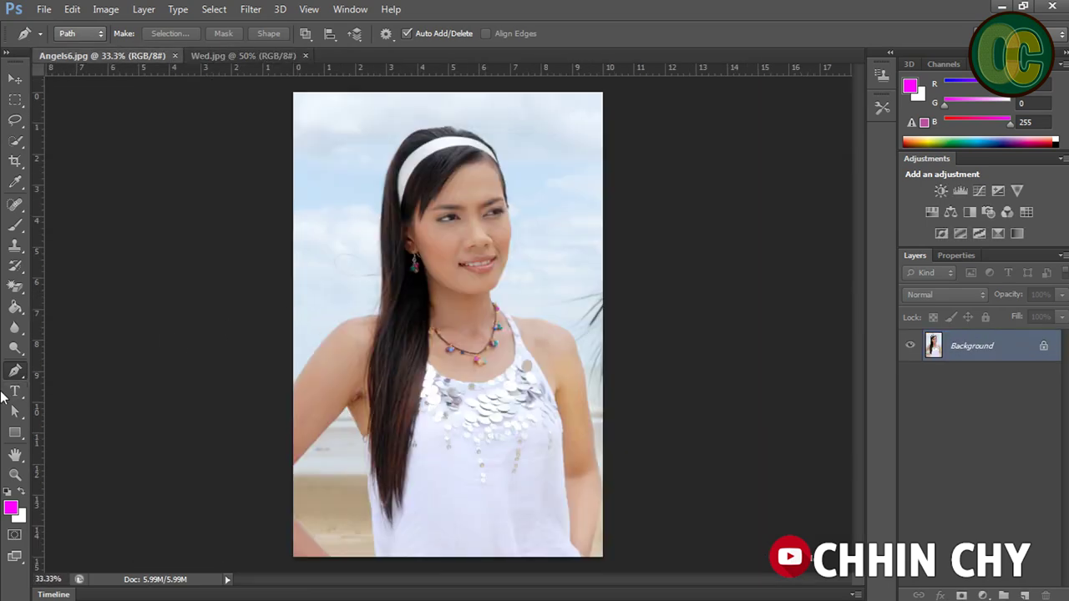
scroll(442, 347, "up", 5)
left_click_drag(315, 269, 342, 401)
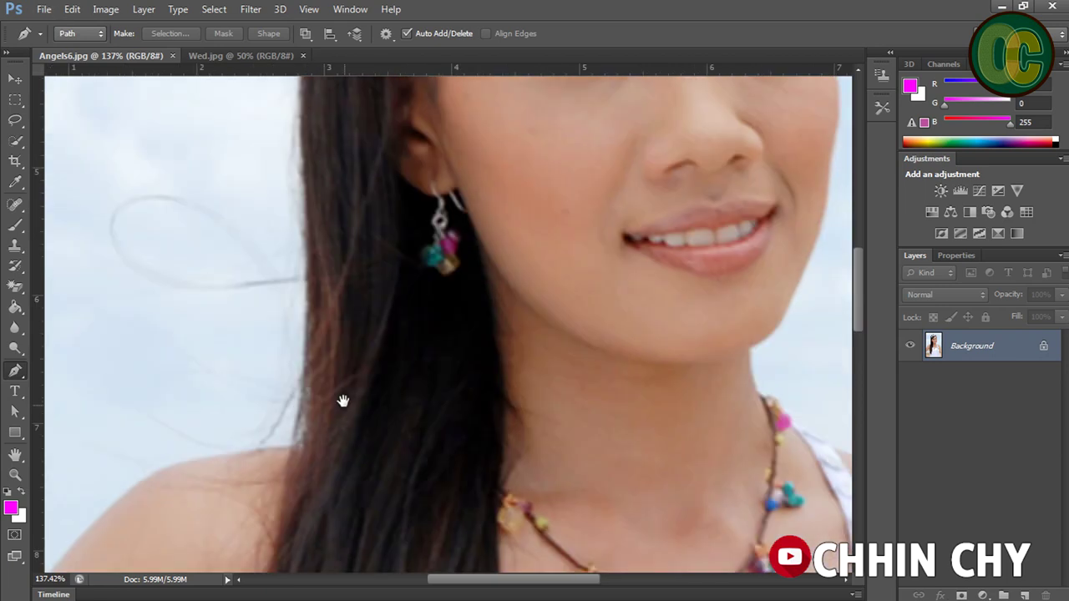
left_click(307, 434)
scroll(289, 335, "up", 3)
mouse_move(284, 332)
left_mouse_down()
mouse_move(298, 159)
mouse_move(291, 393)
left_mouse_up()
left_click_drag(317, 197, 380, 110)
mouse_move(495, 111)
left_mouse_down()
mouse_move(365, 244)
mouse_move(454, 224)
mouse_move(478, 230)
left_mouse_up()
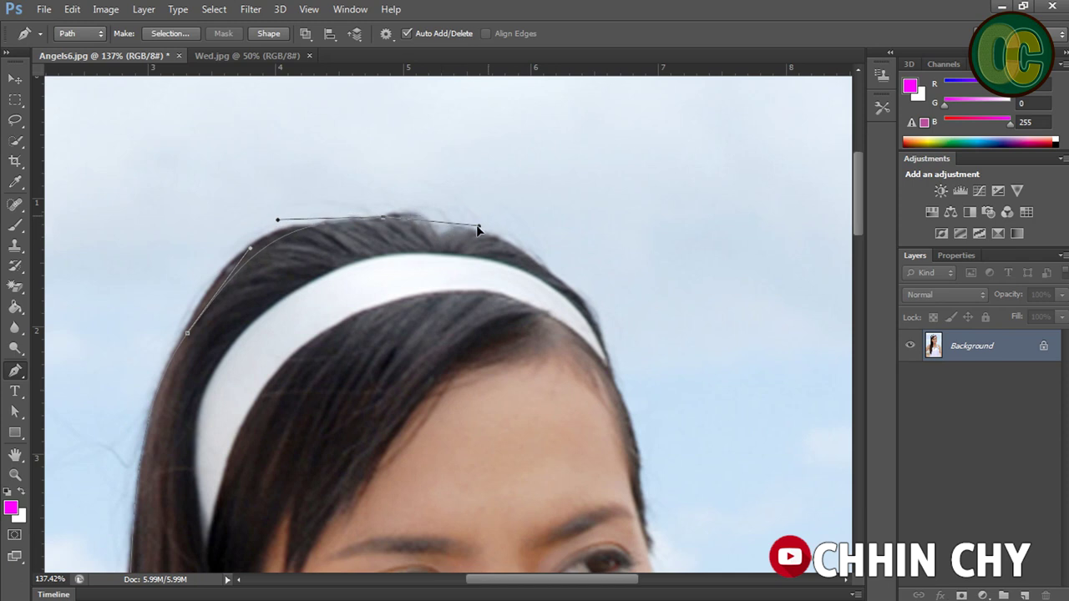
- Continue the path down the cheek and along the jaw with corner and curved anchors
mouse_move(558, 284)
left_mouse_down()
mouse_move(429, 196)
mouse_move(473, 288)
left_mouse_up()
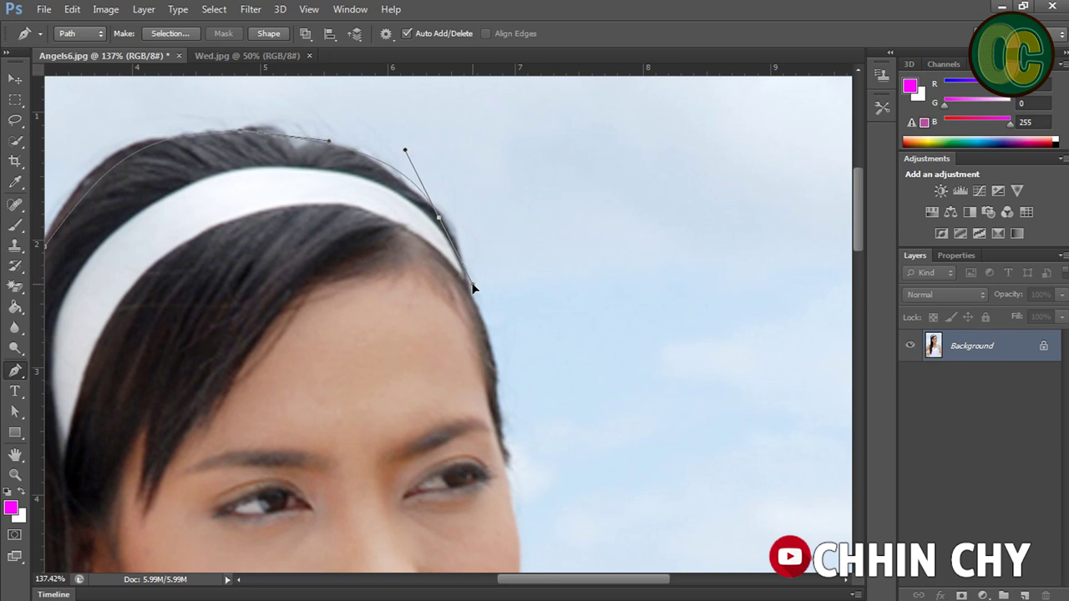
left_click_drag(497, 313, 474, 182)
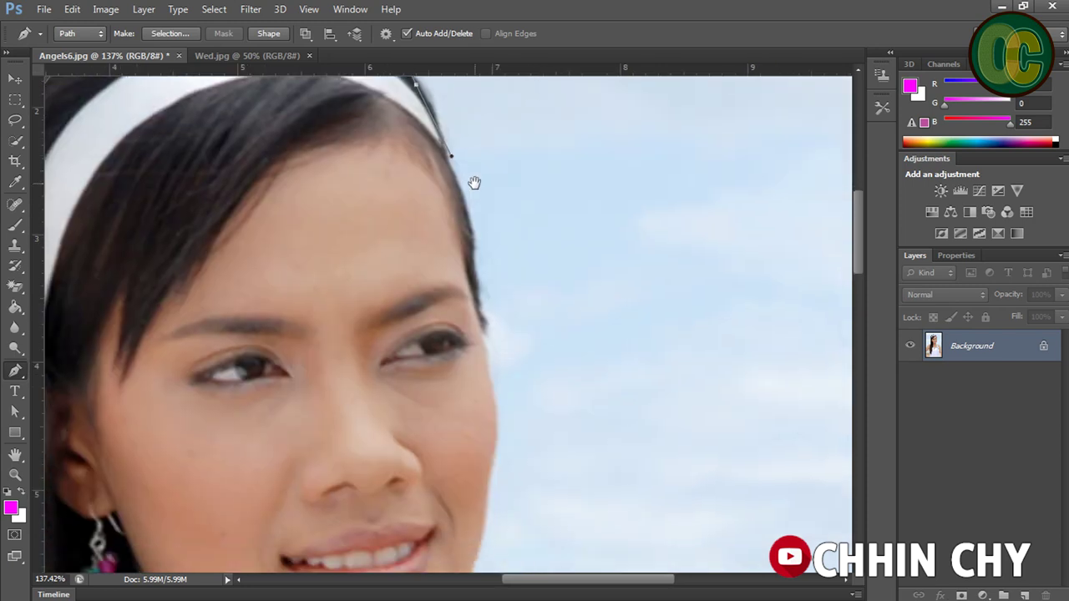
left_click_drag(489, 307, 458, 169)
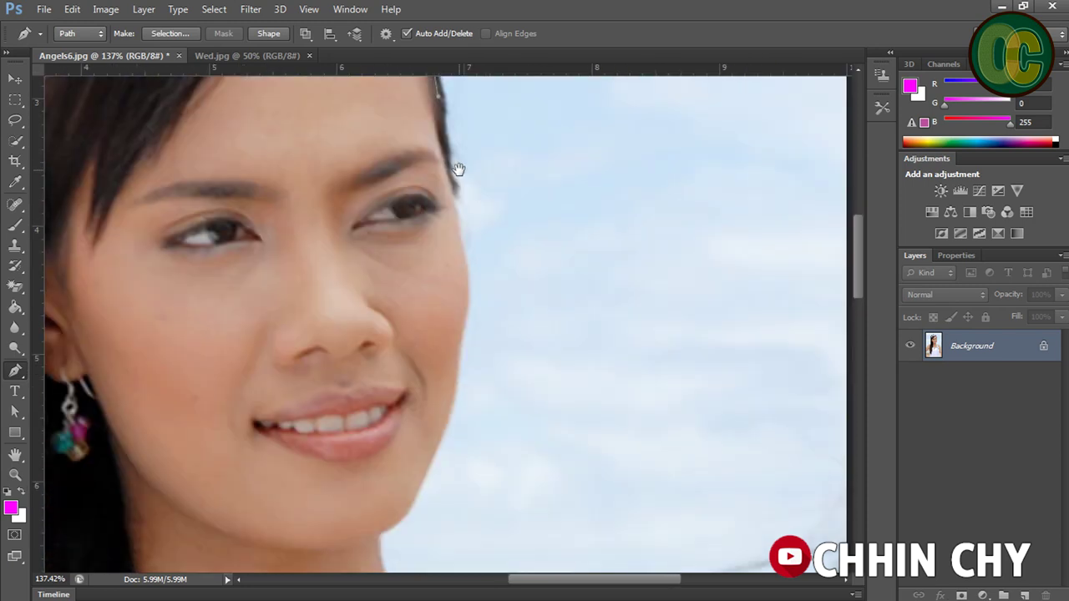
scroll(458, 243, "up", 1)
left_click(459, 262)
scroll(456, 255, "down", 2)
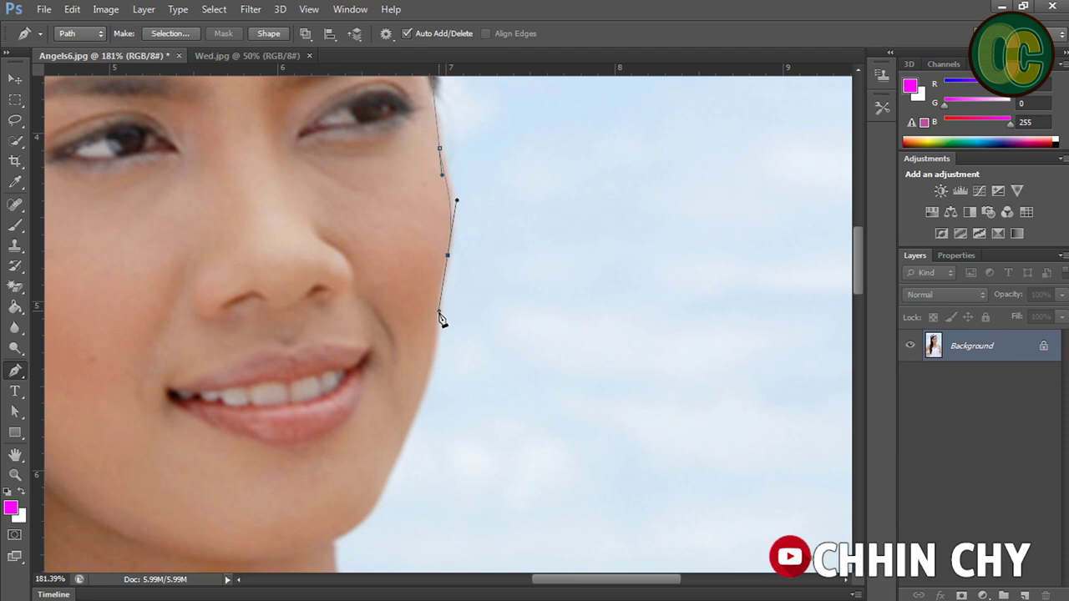
left_click(440, 310)
scroll(443, 309, "down", 3)
left_click(429, 259)
left_click_drag(407, 310, 393, 347)
scroll(392, 357, "down", 2)
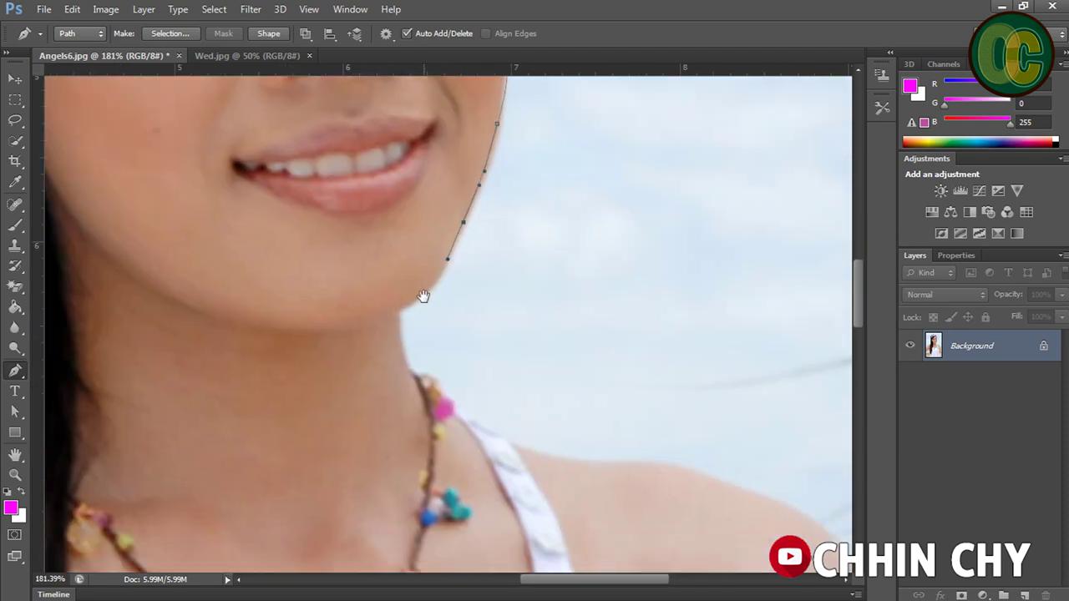
left_click_drag(438, 276, 417, 300)
left_click(398, 311)
mouse_move(391, 358)
left_mouse_down()
mouse_move(358, 291)
mouse_move(373, 301)
left_mouse_up()
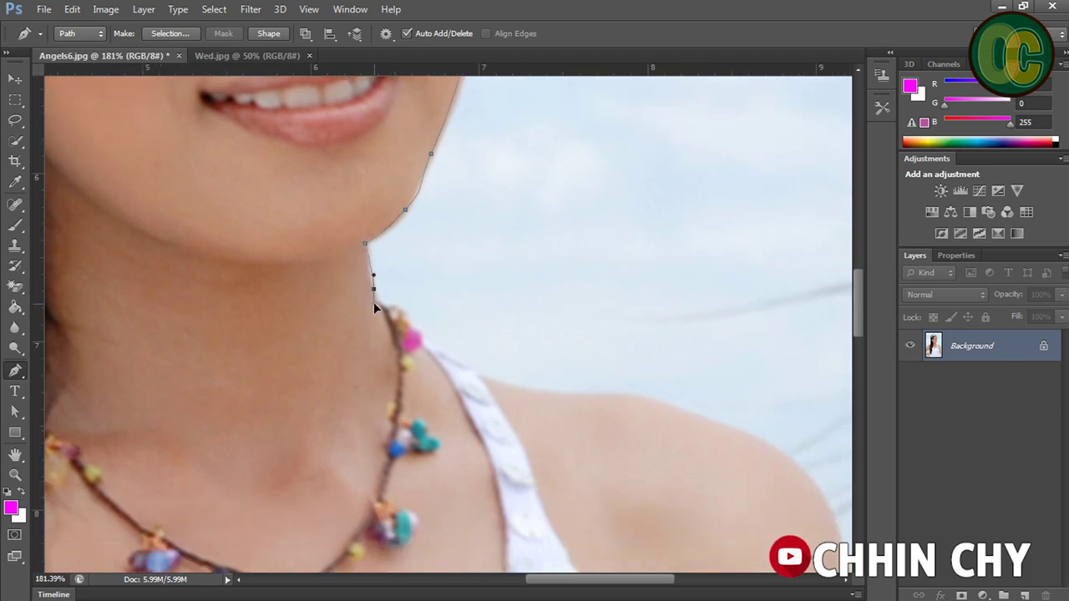
- Trace the path down the neck, across the shoulder and along the arm edge
mouse_move(451, 355)
left_mouse_down()
mouse_move(248, 249)
mouse_move(300, 284)
left_mouse_up()
left_click_drag(342, 241, 392, 133)
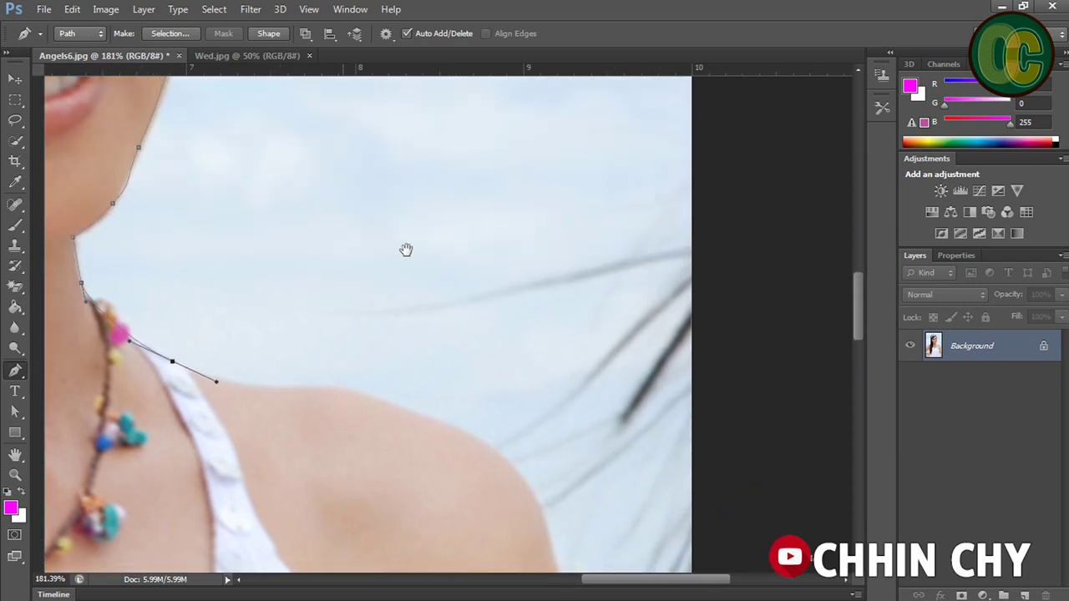
left_click_drag(410, 318, 458, 330)
left_click_drag(537, 382, 485, 248)
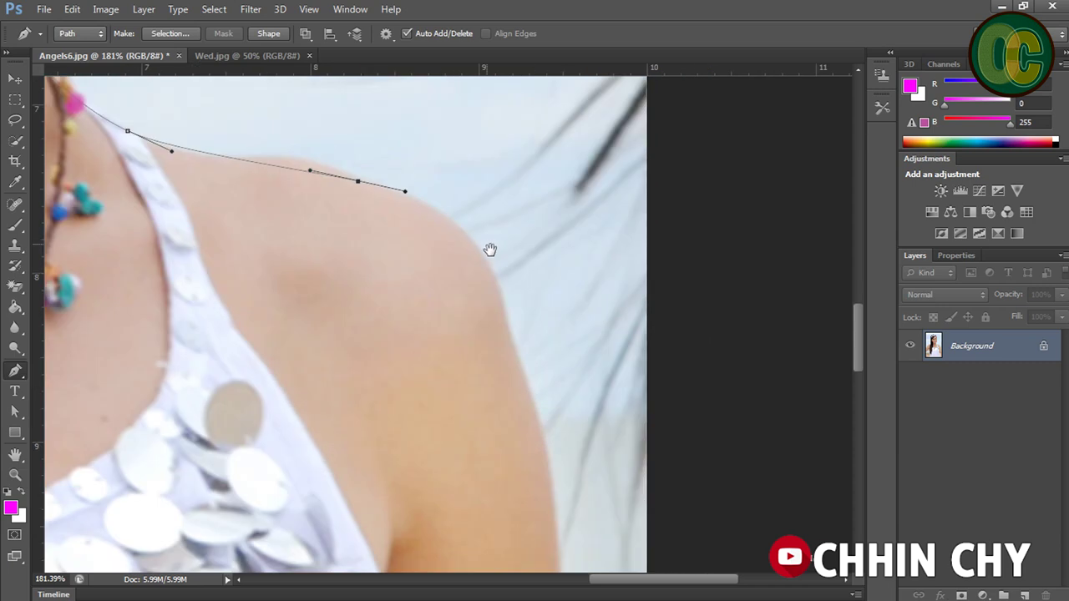
mouse_move(495, 297)
left_mouse_down()
mouse_move(517, 377)
mouse_move(471, 258)
left_mouse_up()
mouse_move(502, 391)
left_mouse_down()
mouse_move(504, 420)
mouse_move(432, 212)
left_mouse_up()
left_click_drag(431, 353, 415, 194)
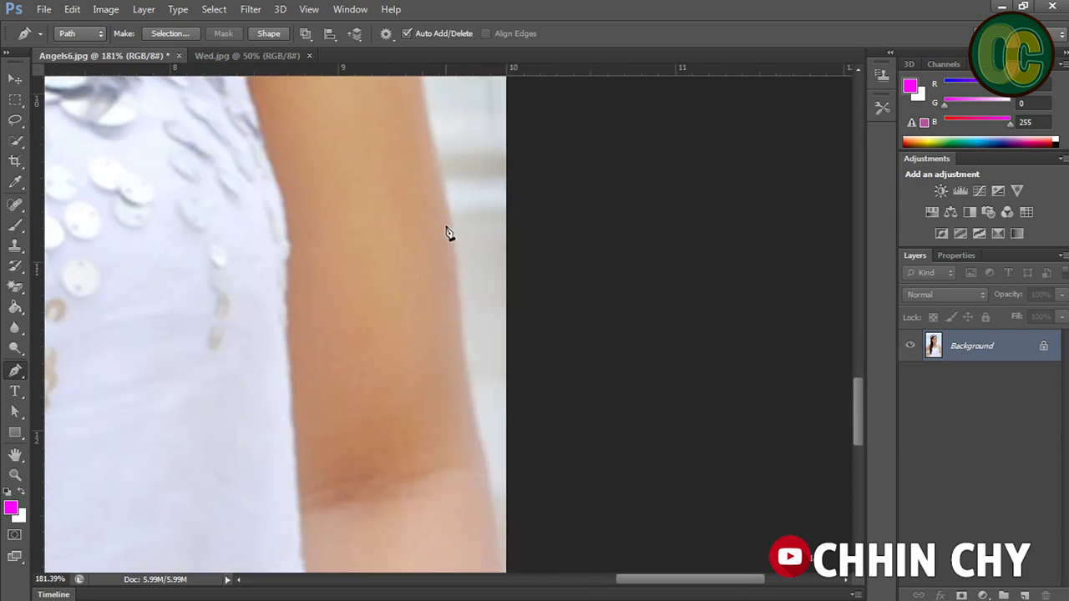
- Extend the path down the lower arm to the photo's bottom edge
left_click_drag(448, 232, 460, 386)
scroll(456, 210, "down", 3)
scroll(467, 221, "down", 1)
left_click_drag(481, 276, 490, 312)
mouse_move(497, 420)
left_mouse_down()
mouse_move(508, 460)
mouse_move(504, 497)
mouse_move(487, 499)
left_mouse_up()
scroll(487, 498, "down", 3)
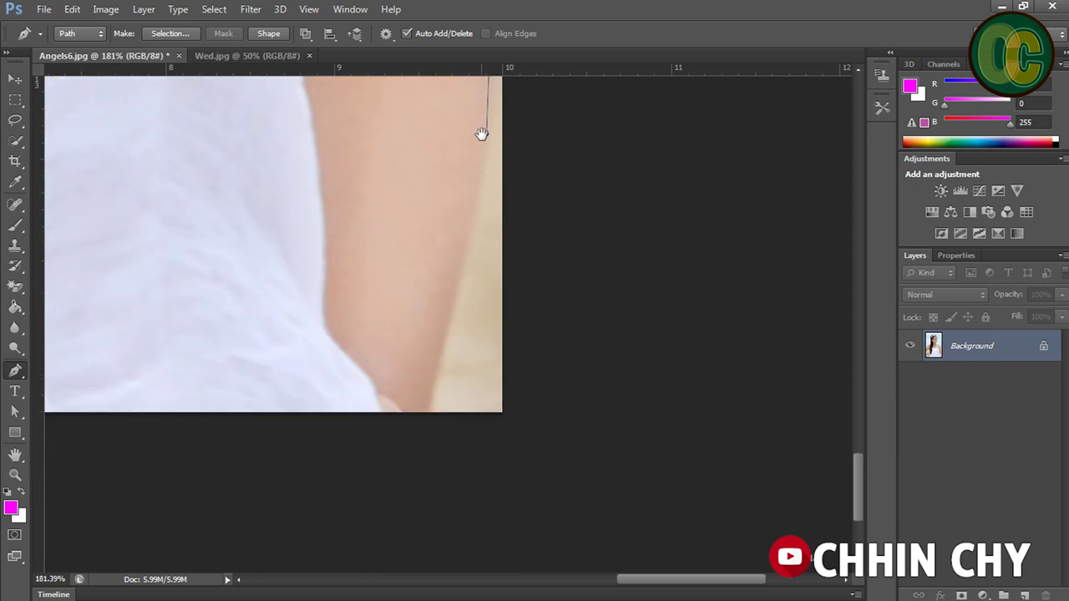
mouse_move(431, 405)
left_mouse_down()
mouse_move(420, 430)
mouse_move(428, 413)
mouse_move(804, 355)
left_mouse_up()
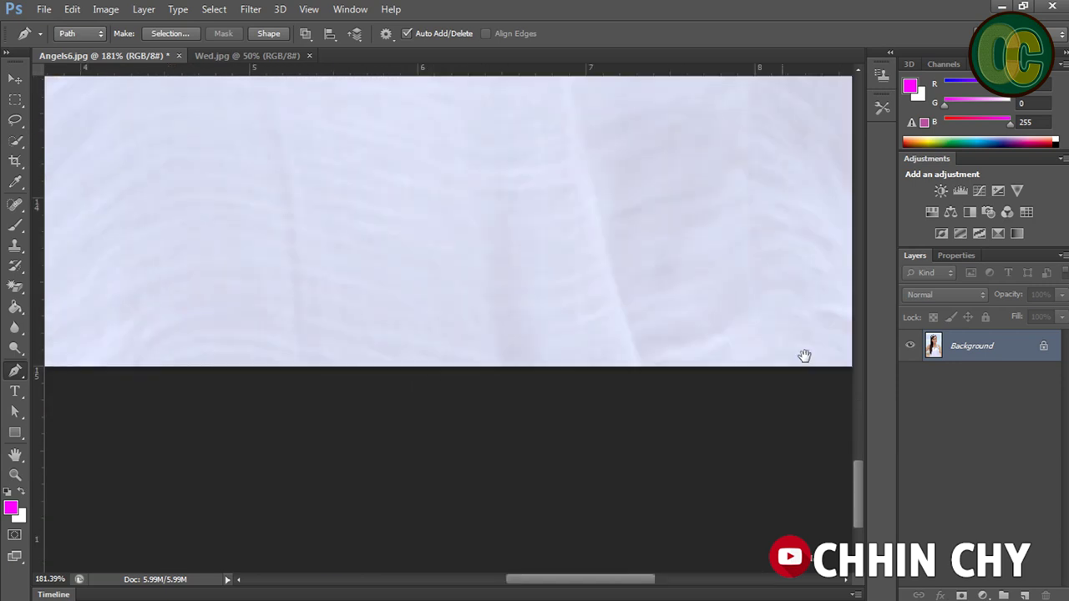
left_click_drag(413, 355, 475, 417)
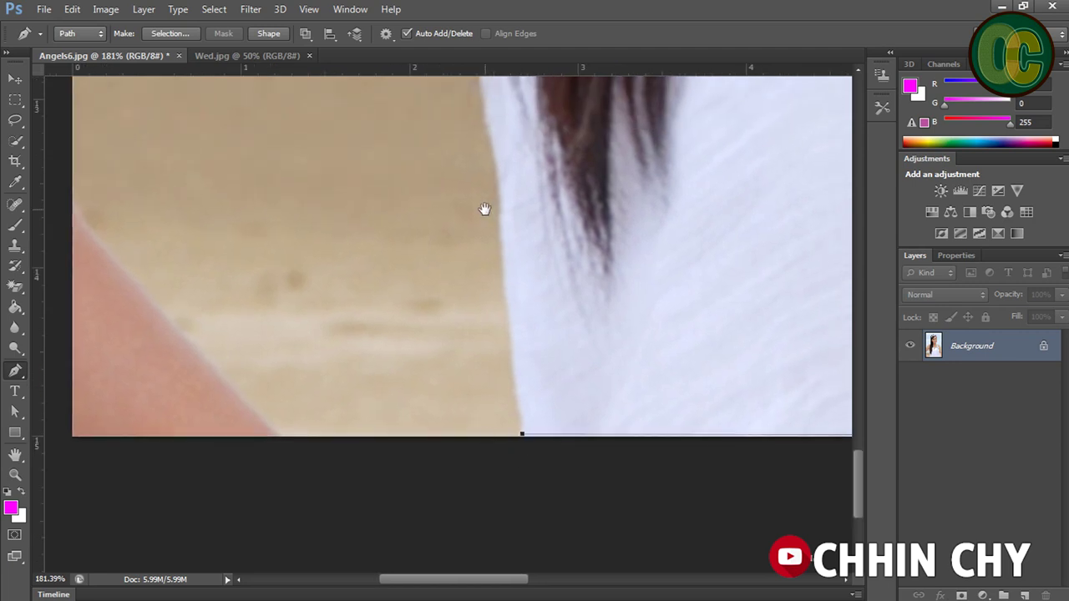
- Trace up the hair edge to the armpit with corner and curved anchors
left_click_drag(485, 209, 506, 393)
left_click(517, 341)
left_click(509, 281)
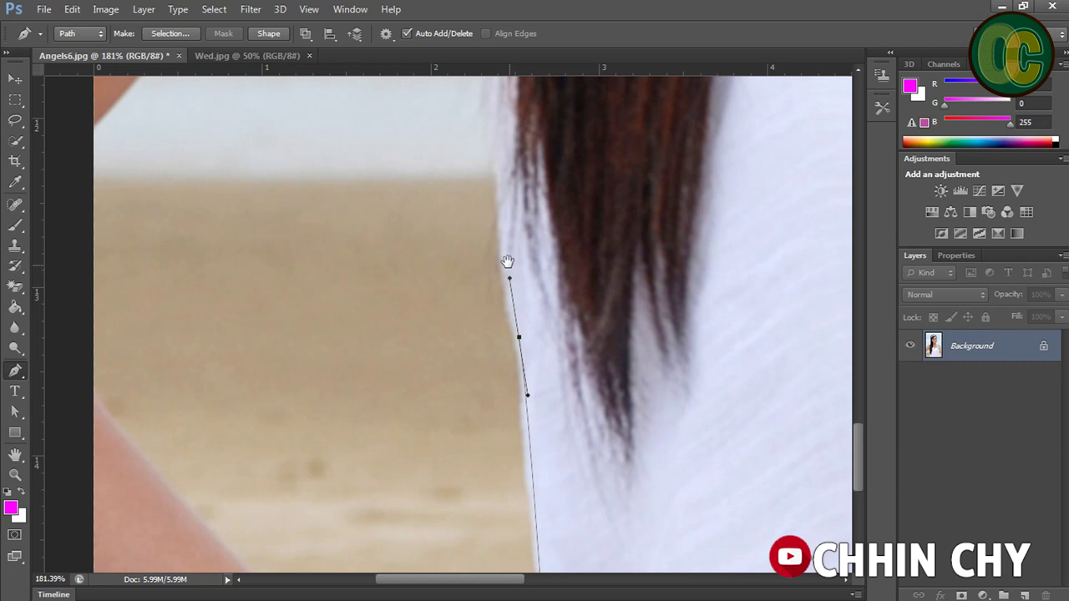
left_click_drag(485, 210, 480, 349)
left_click_drag(493, 306, 492, 215)
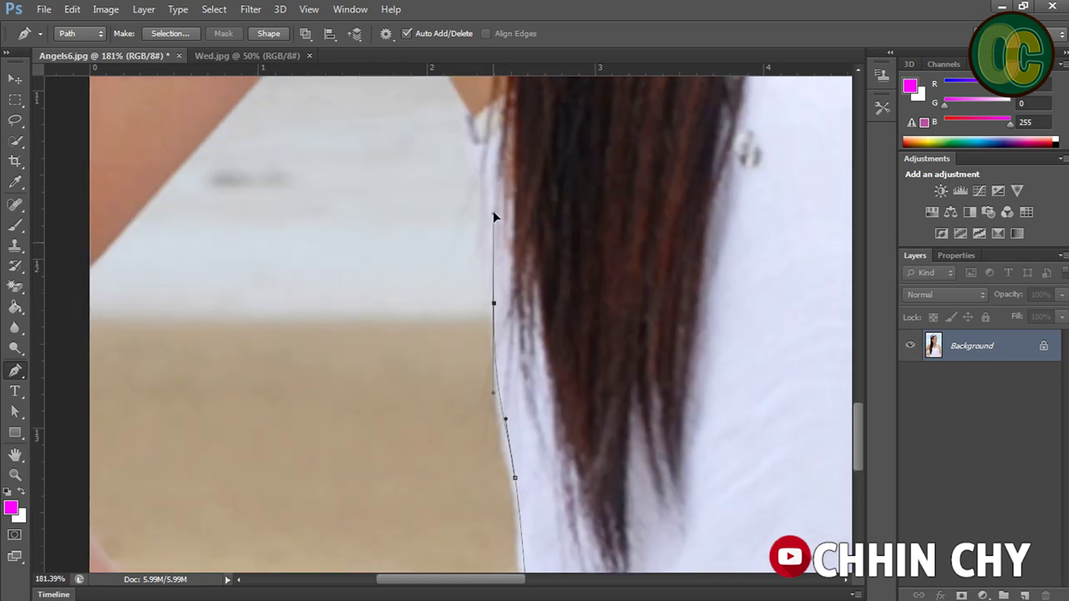
mouse_move(490, 148)
left_mouse_down()
mouse_move(476, 294)
mouse_move(465, 267)
left_mouse_up()
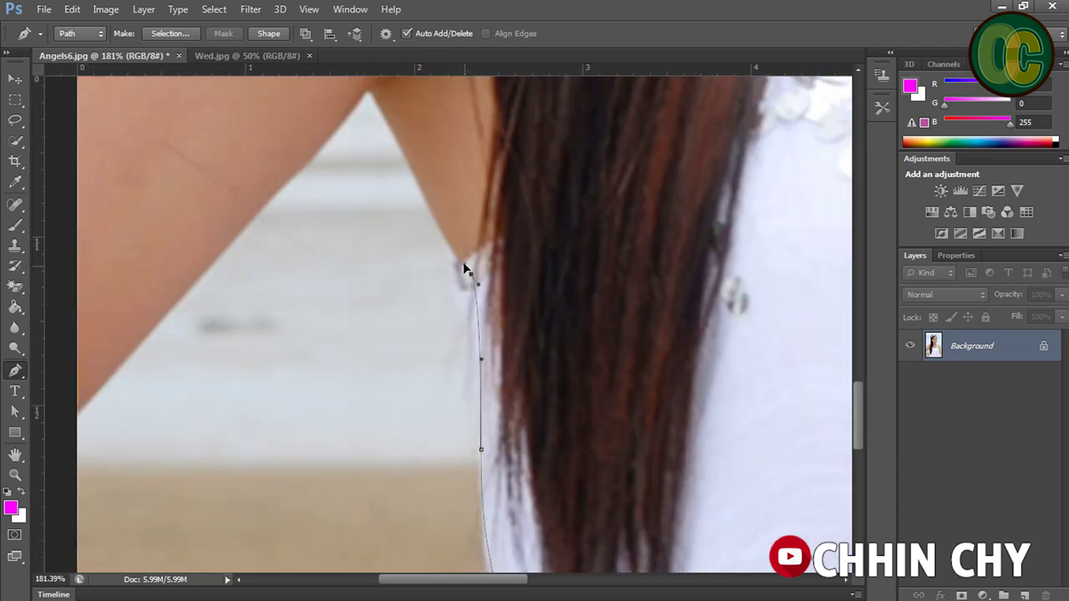
left_click_drag(429, 203, 474, 282)
left_click(492, 312)
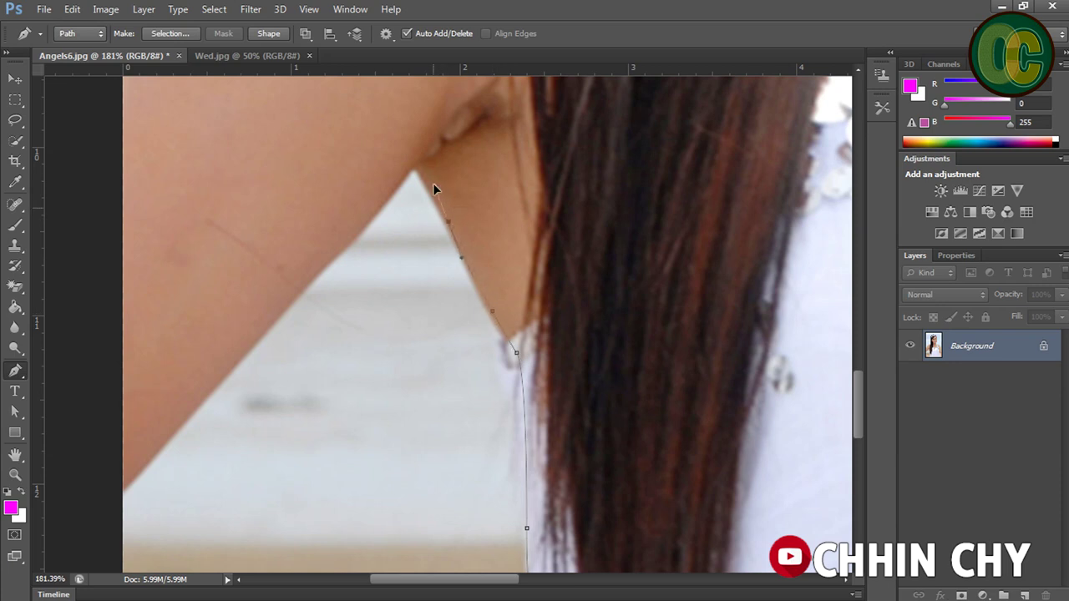
left_click(416, 171)
- Extend the path up the upper arm edge
mouse_move(387, 195)
left_mouse_down()
mouse_move(430, 199)
mouse_move(551, 132)
left_mouse_up()
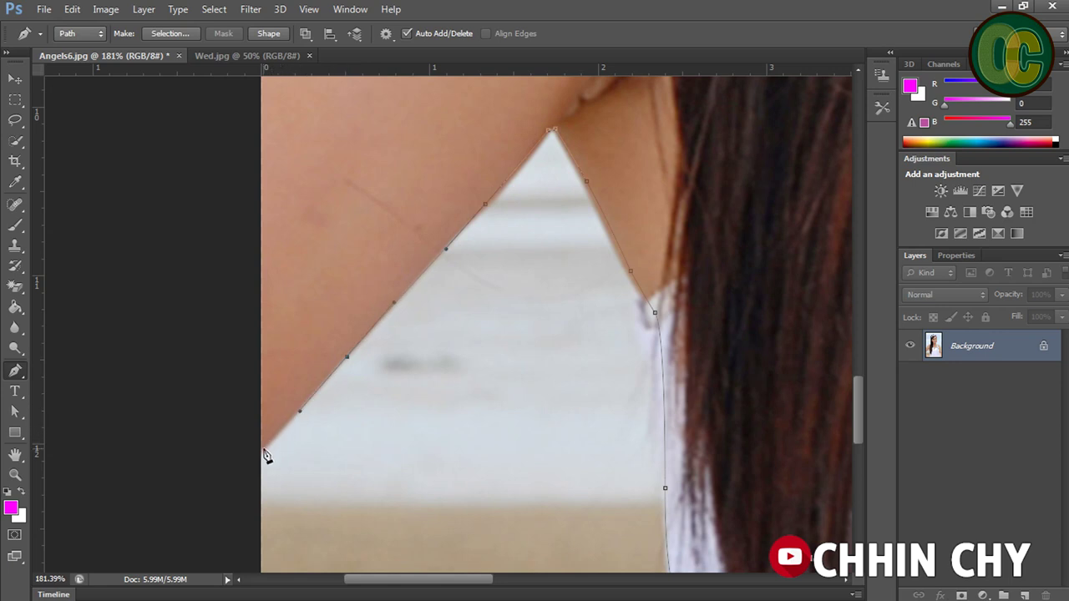
left_click_drag(301, 298, 358, 572)
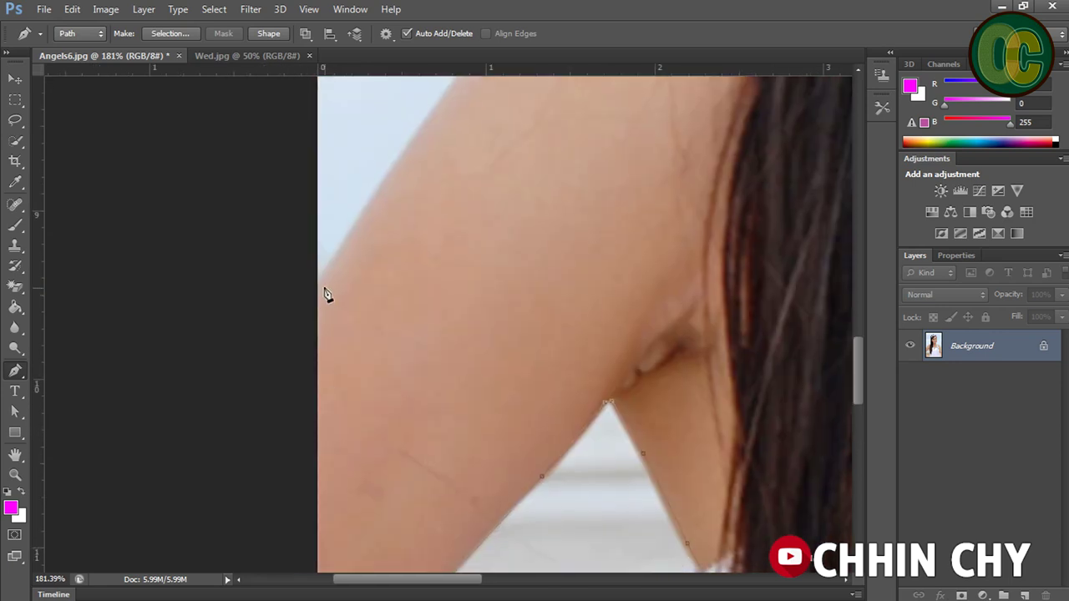
scroll(339, 322, "up", 3)
scroll(380, 334, "up", 3)
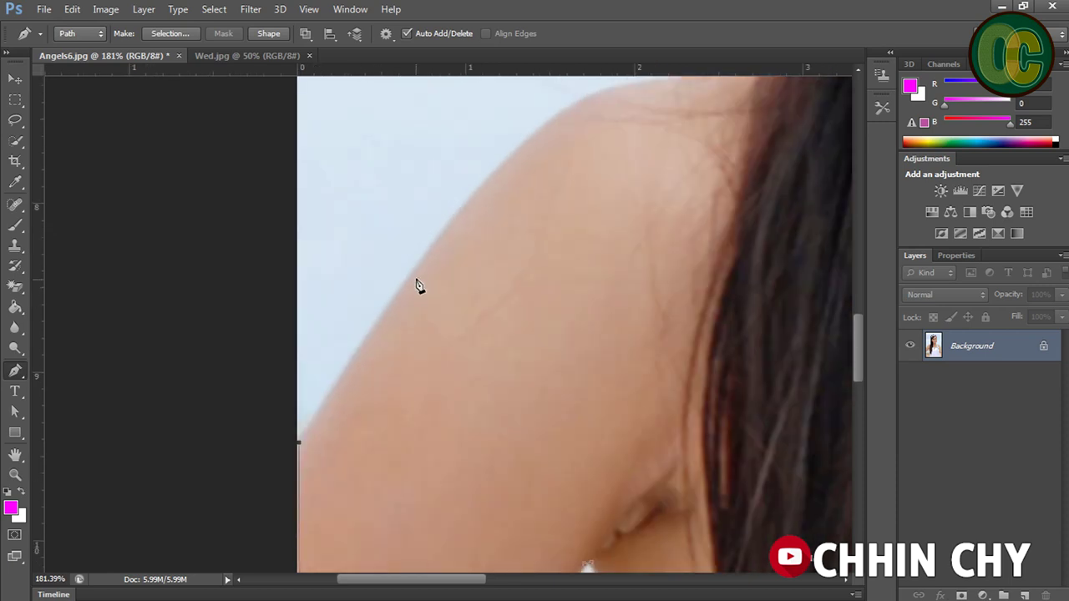
left_click(396, 291)
left_click(427, 251)
left_click(458, 213)
- Add anchors across the shoulder top and close the path at its starting point
left_click_drag(517, 190, 437, 362)
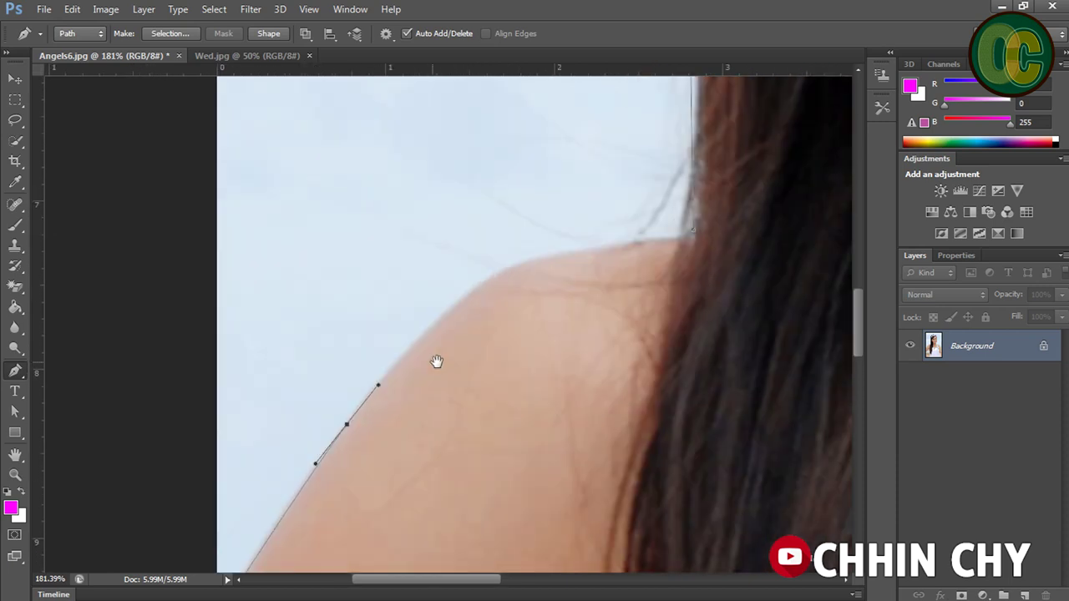
left_click(493, 275)
left_click(548, 263)
left_click(597, 251)
left_click(646, 239)
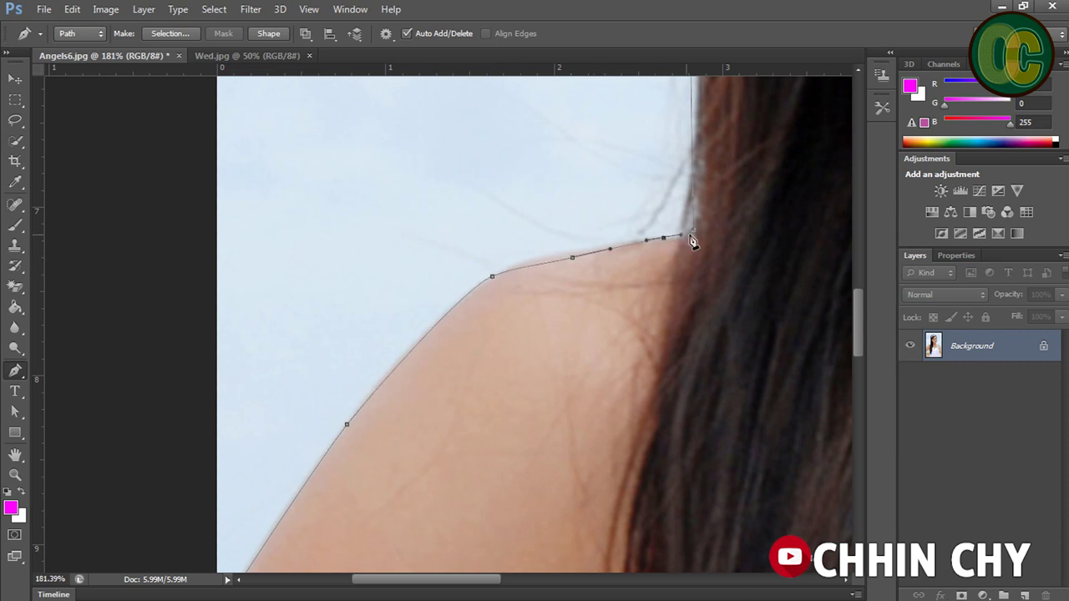
left_click(691, 231)
scroll(664, 228, "down", 1)
scroll(649, 262, "down", 1)
scroll(627, 298, "down", 1)
scroll(585, 299, "down", 1)
- Convert the closed outline path into a selection with Feather Radius 2
scroll(532, 302, "up", 1)
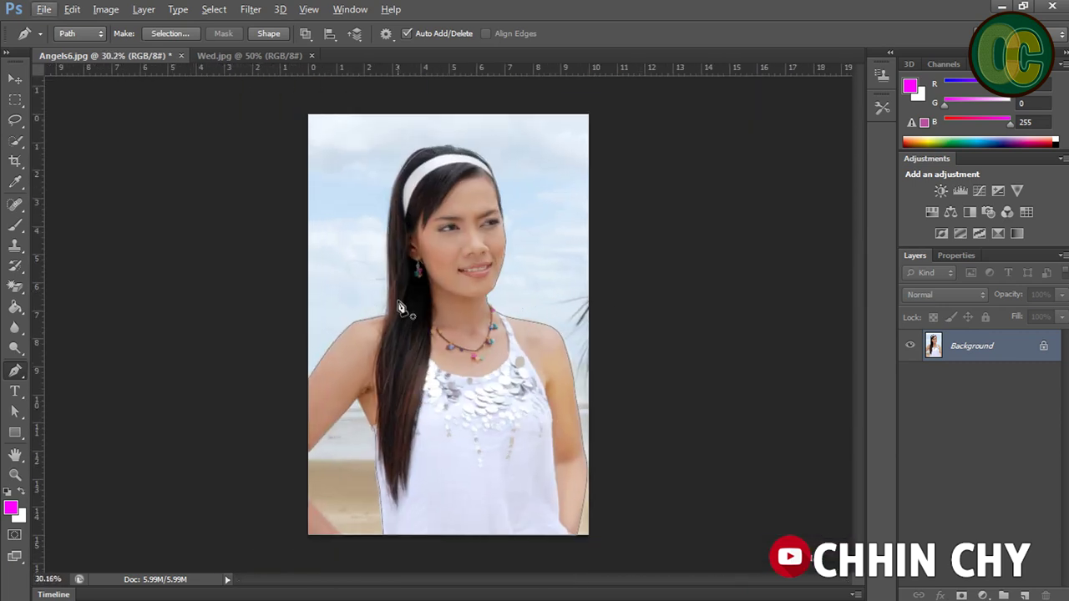
right_click(429, 278)
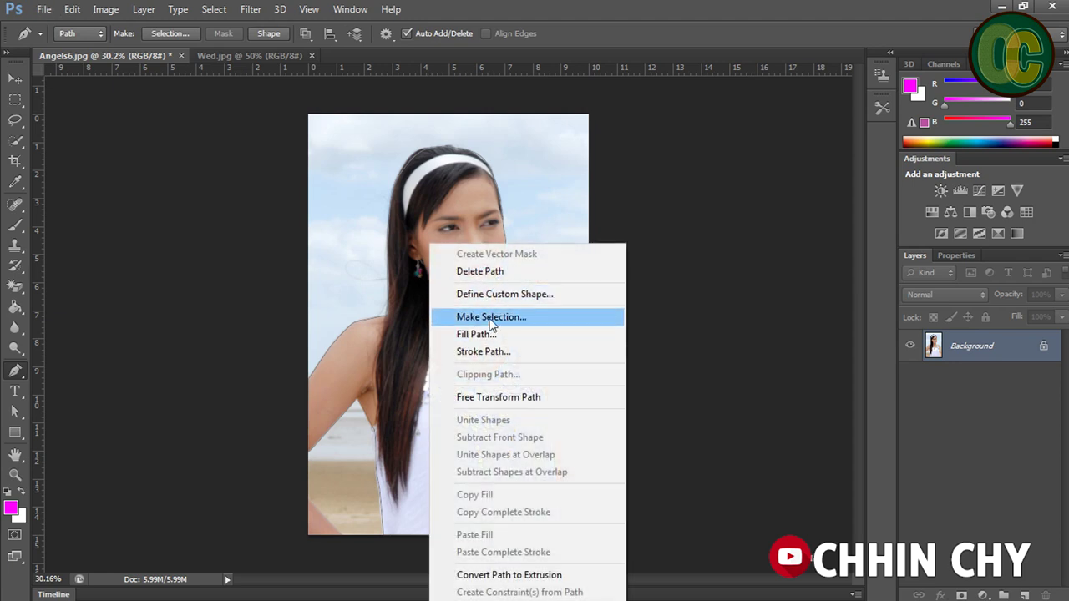
left_click(491, 321)
type("2")
left_click(601, 166)
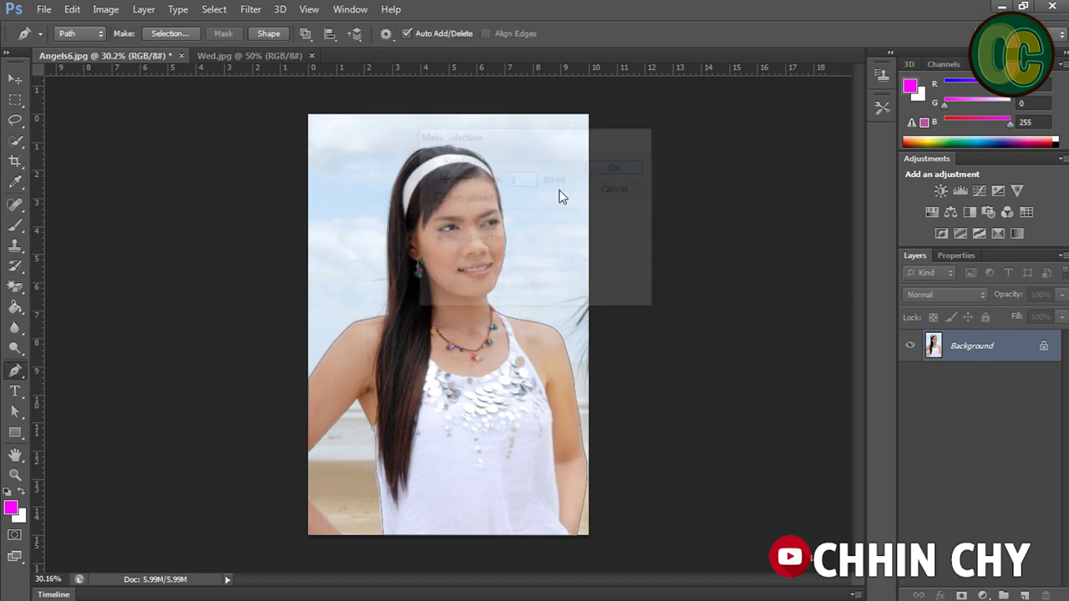
left_click(15, 79)
- Drag the selected woman from Angels6.jpg into the Wed.jpg wedding frame
left_click(224, 55)
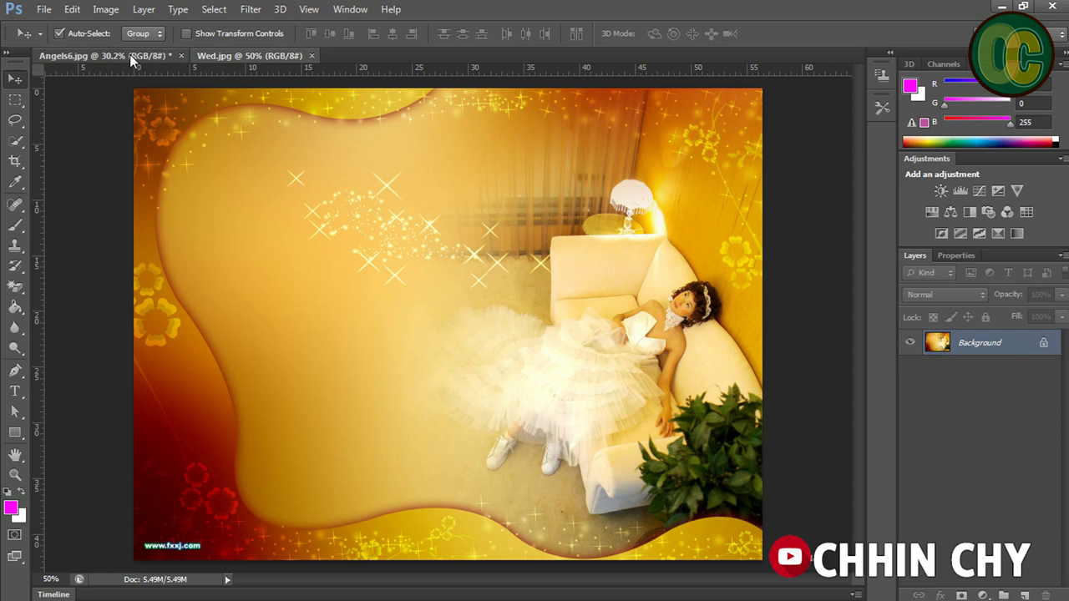
left_click_drag(382, 245, 280, 93)
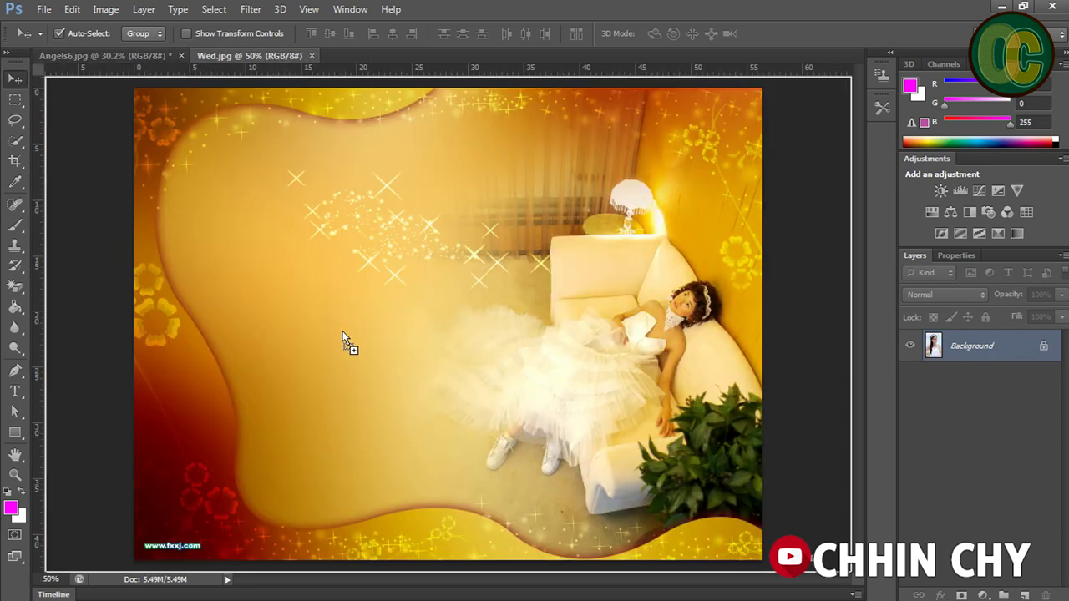
mouse_move(280, 93)
left_mouse_down()
mouse_move(365, 342)
mouse_move(395, 284)
left_mouse_up()
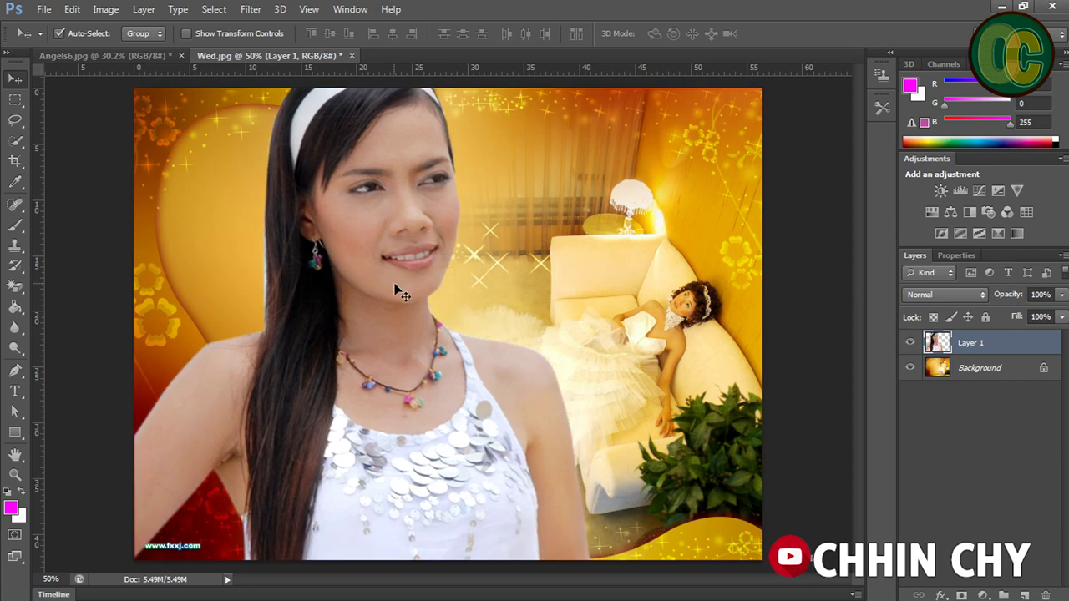
- Scale the woman to about 72% with Free Transform and fit the view on screen
key("ctrl+t")
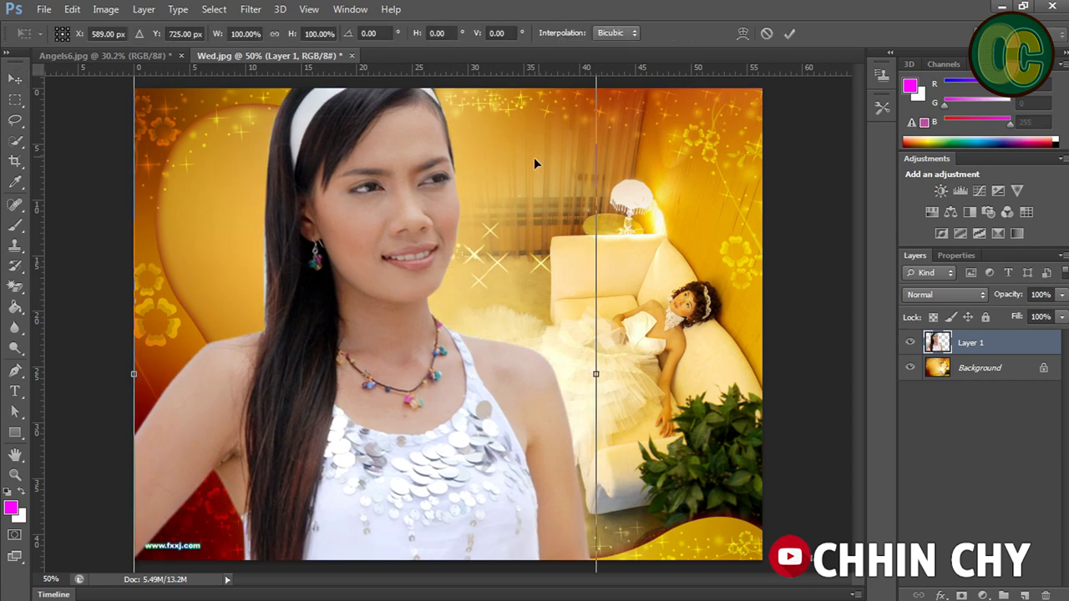
key("ctrl+minus")
key("ctrl+minus")
key("ctrl+minus")
key("ctrl+minus")
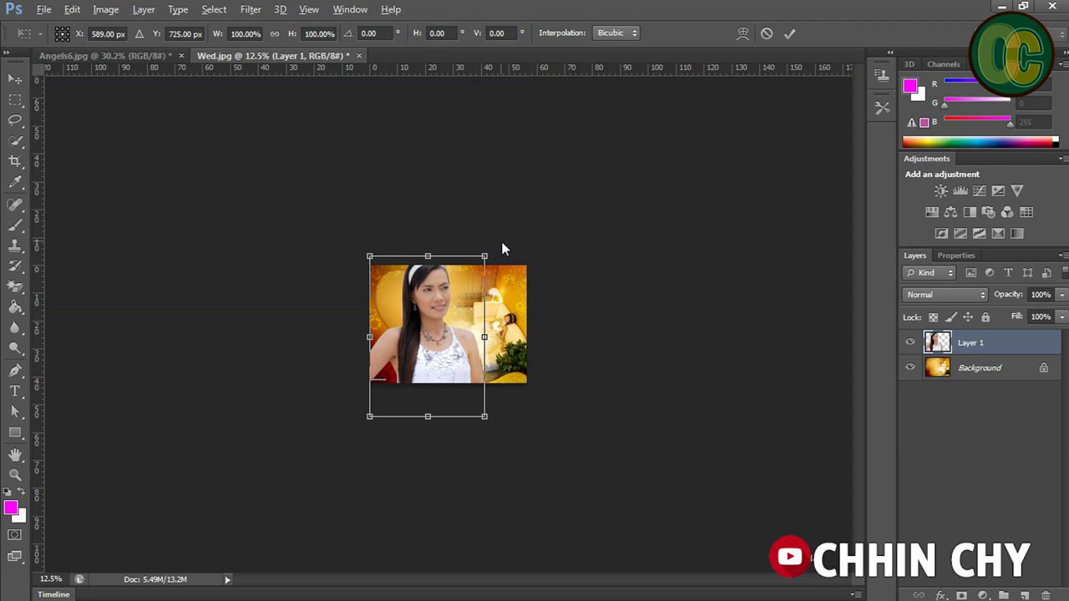
left_click_drag(485, 253, 463, 286)
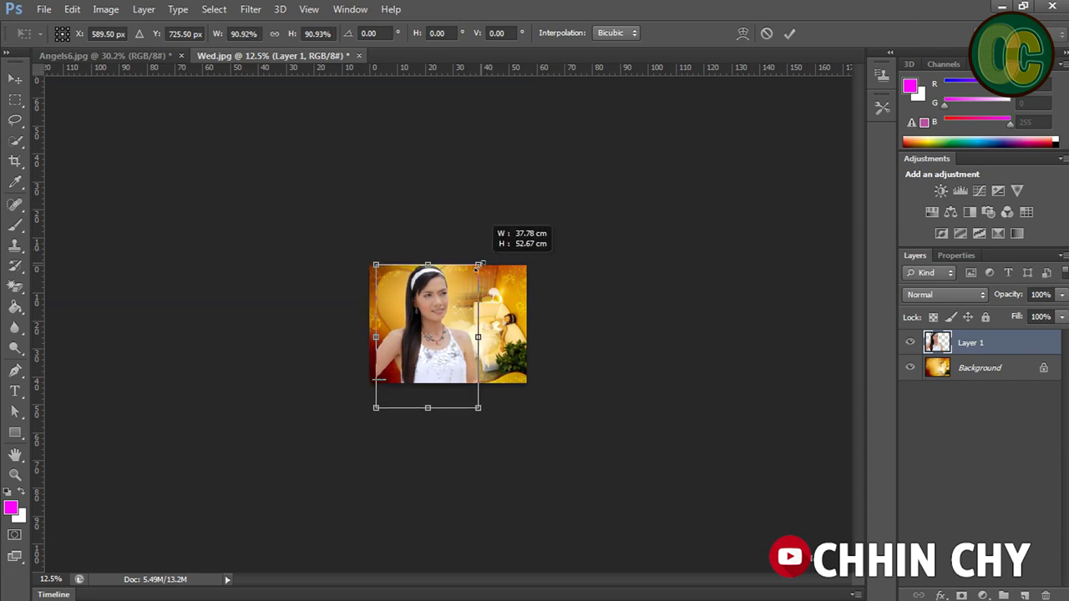
left_click_drag(433, 344, 434, 323)
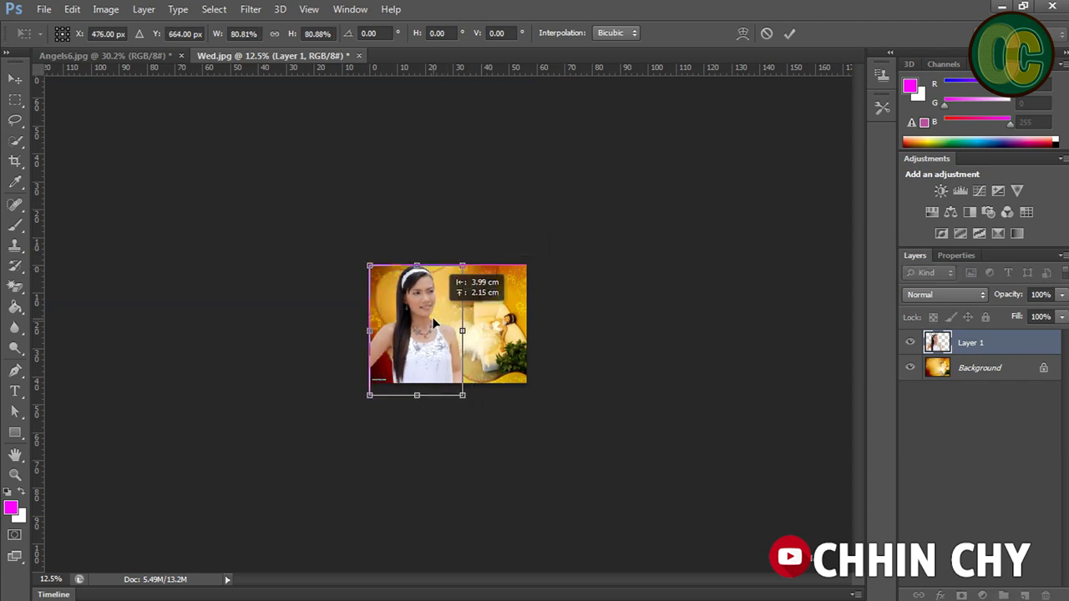
left_click_drag(463, 266, 431, 295)
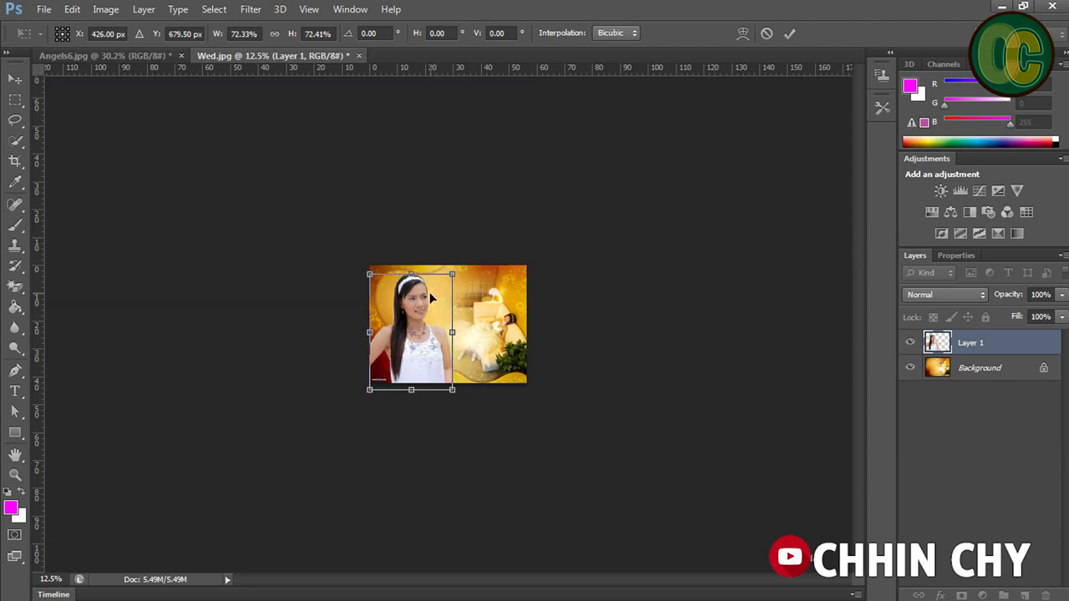
key("Return")
key("ctrl+0")
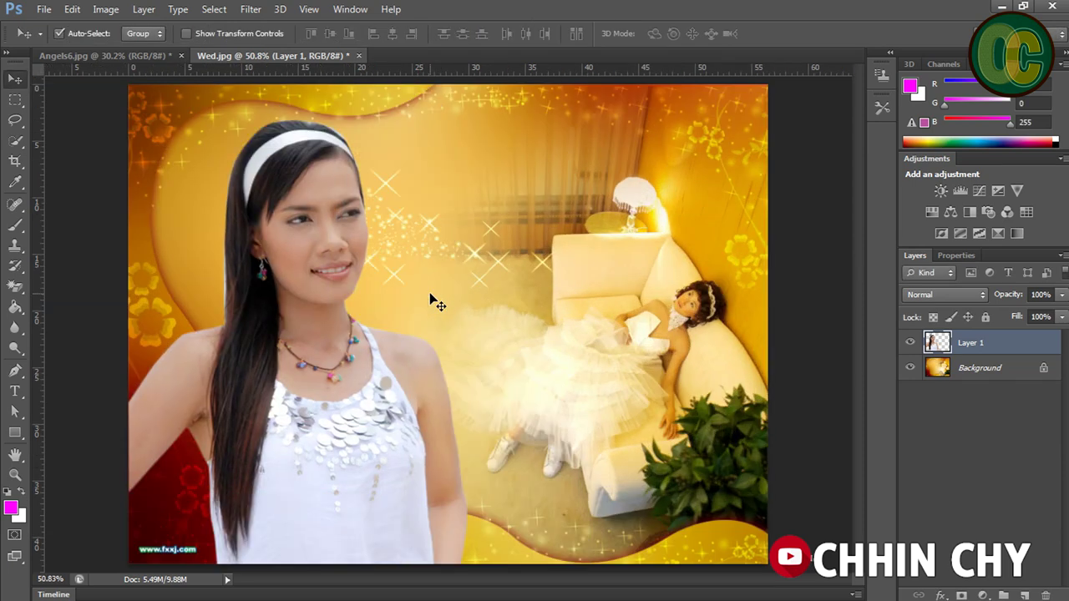
- Back in Angels6.jpg, try a Freeform Pen path over the sky, then undo it
left_click(14, 265)
left_click(104, 56)
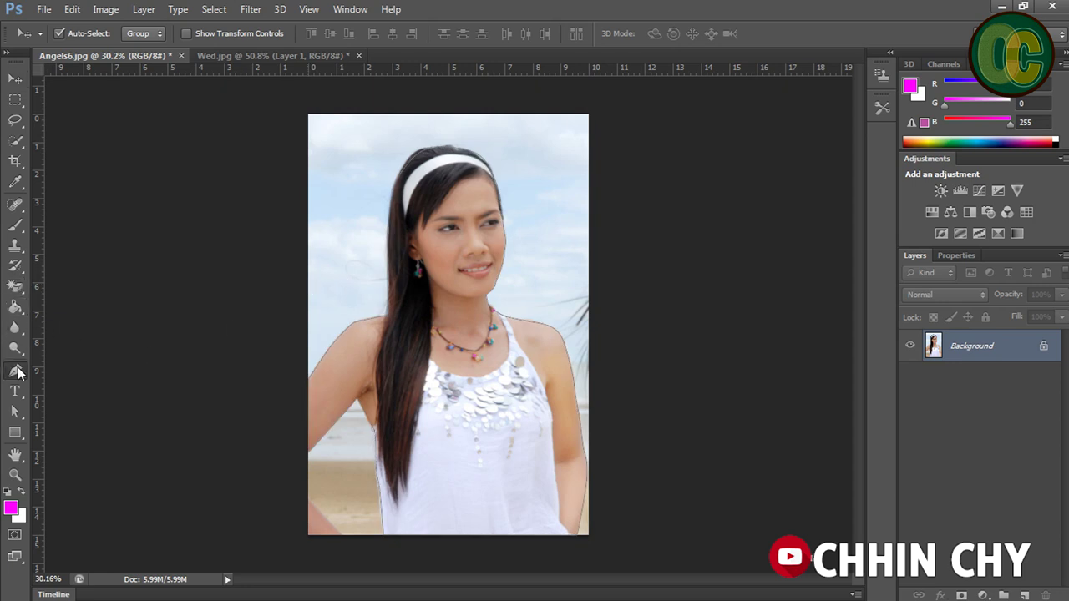
left_click_drag(14, 370, 75, 382)
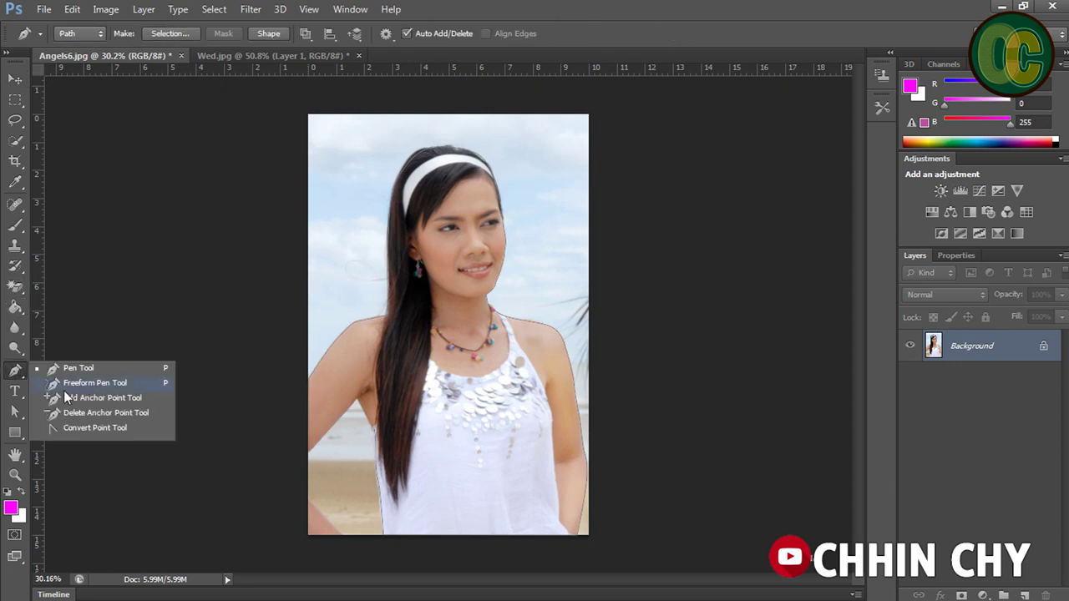
left_click(83, 382)
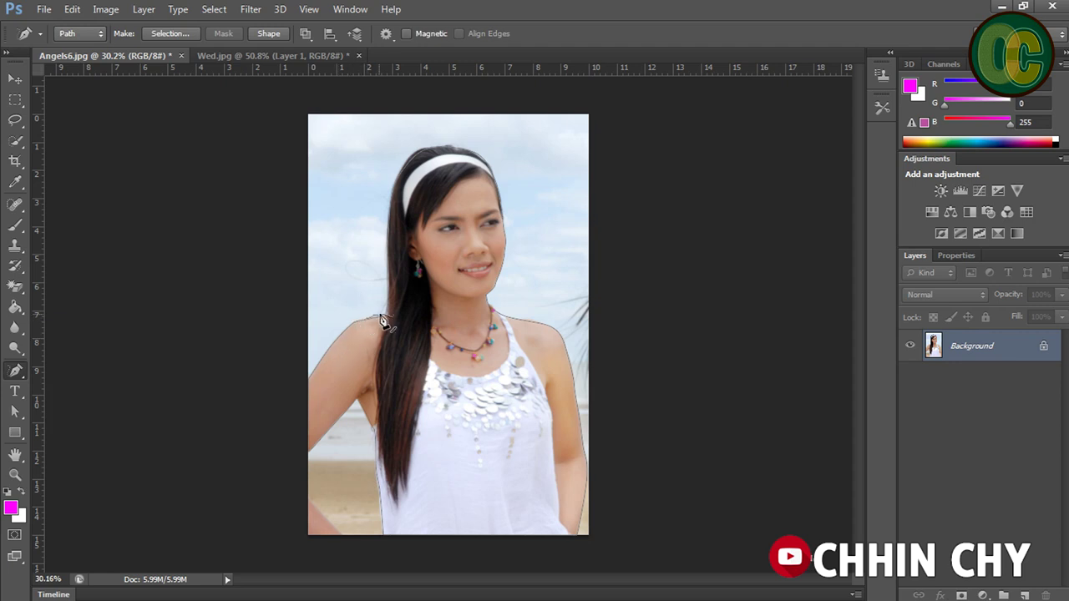
mouse_move(385, 281)
left_mouse_down()
mouse_move(325, 142)
mouse_move(318, 206)
mouse_move(328, 241)
left_mouse_up()
key("ctrl+z")
- Choose the Add Anchor Point Tool from the Pen tool flyout
right_click(15, 371)
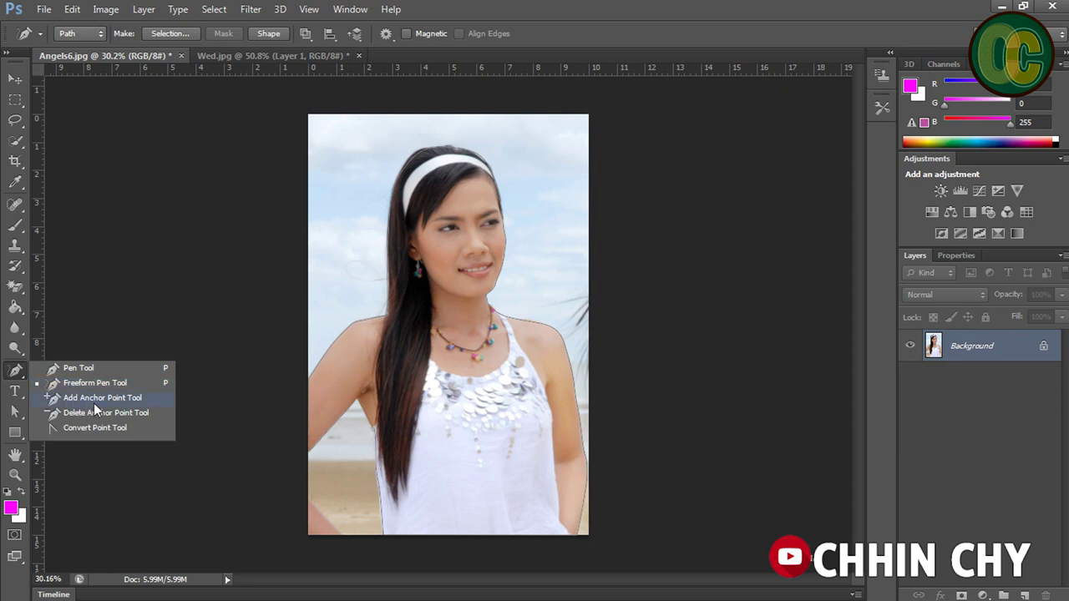
left_click(100, 403)
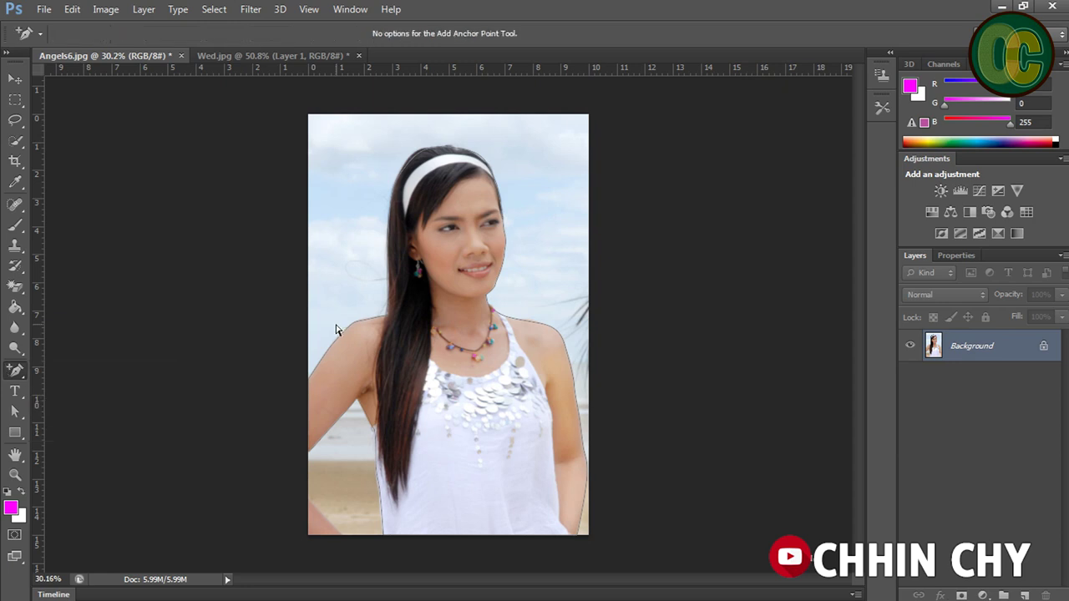
scroll(336, 331, "up", 2)
- Add three anchor points along the shoulder section of the path
scroll(336, 332, "up", 2)
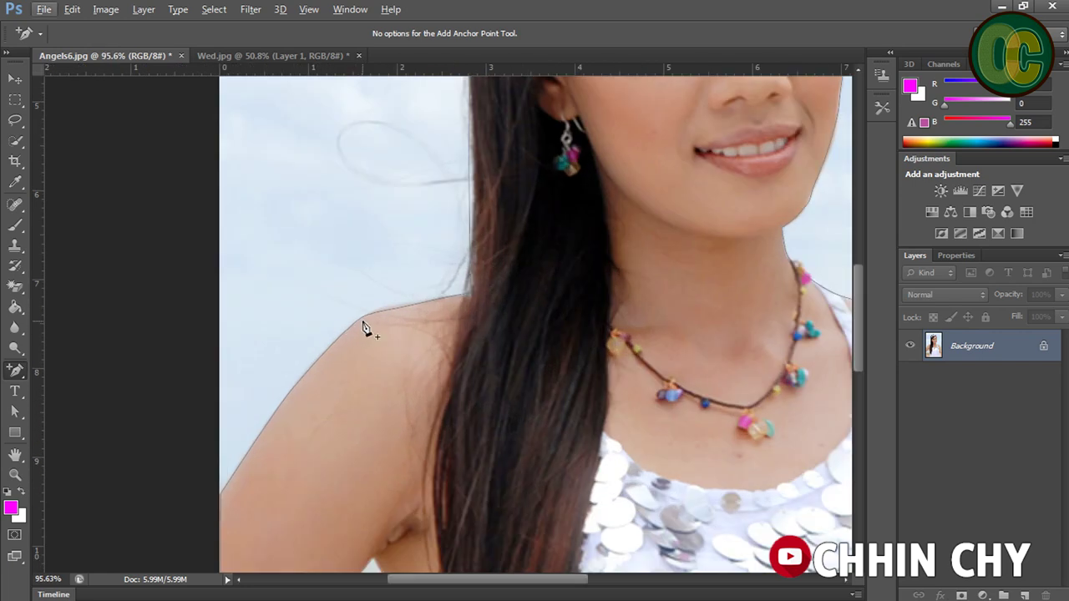
left_click(364, 317)
left_click(406, 308)
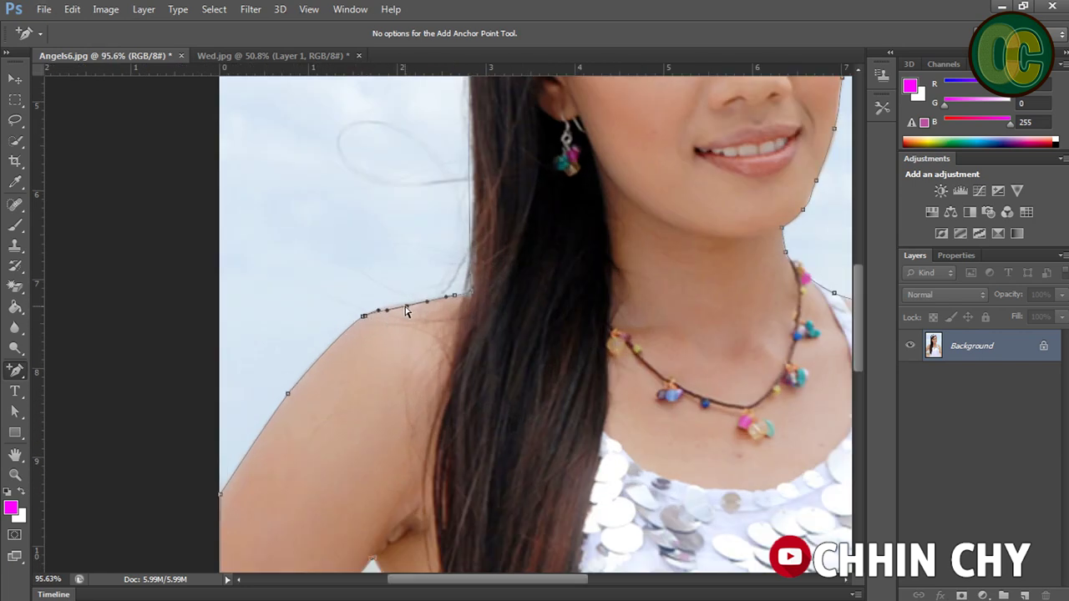
left_click(320, 358)
- Remove two of those shoulder anchors with the Delete Anchor Point Tool
right_click(22, 377)
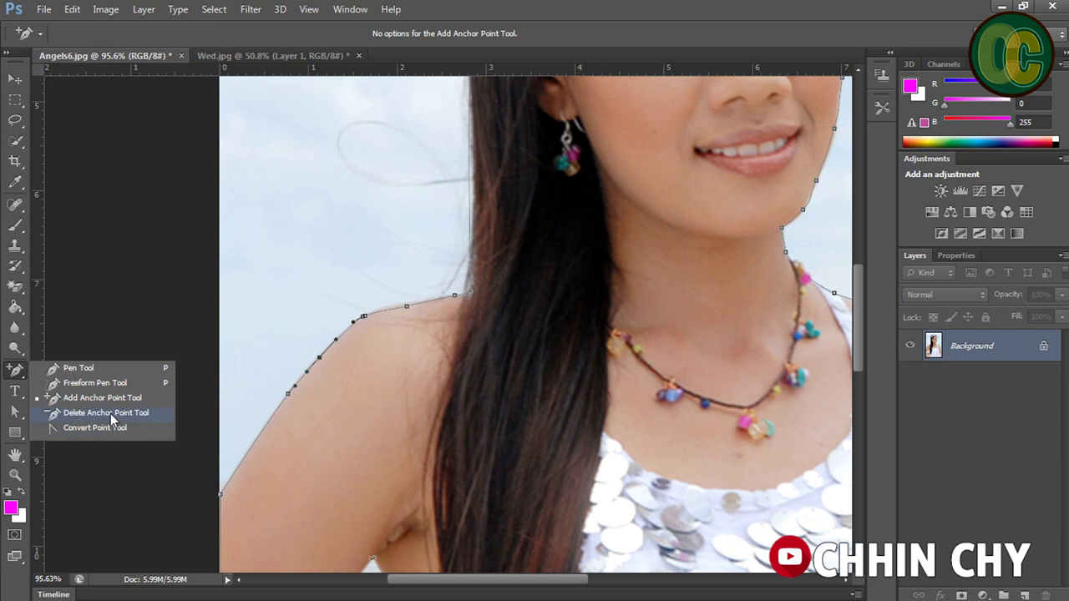
left_click(137, 415)
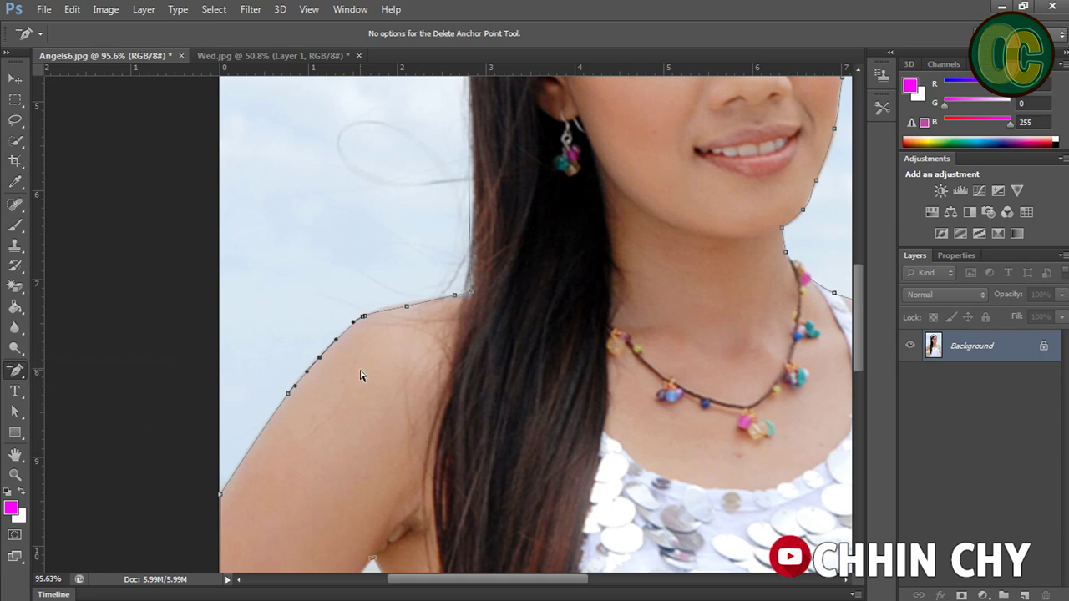
left_click(319, 359)
left_click(408, 306)
left_click(16, 371)
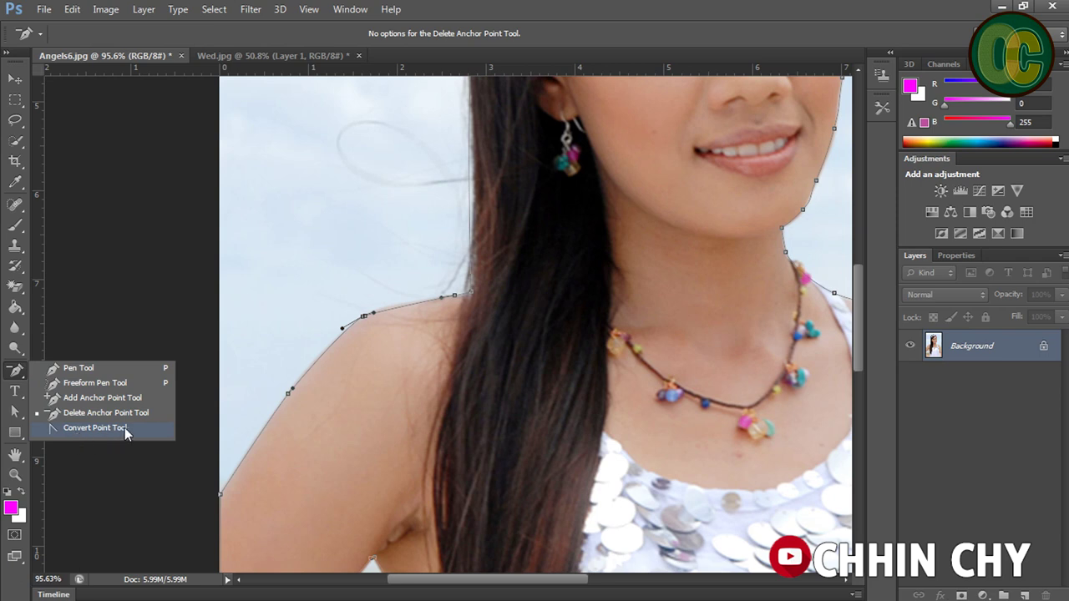
- Drag direction handles with the Convert Point Tool to reshape the shoulder and top-of-hair curves
left_click(125, 428)
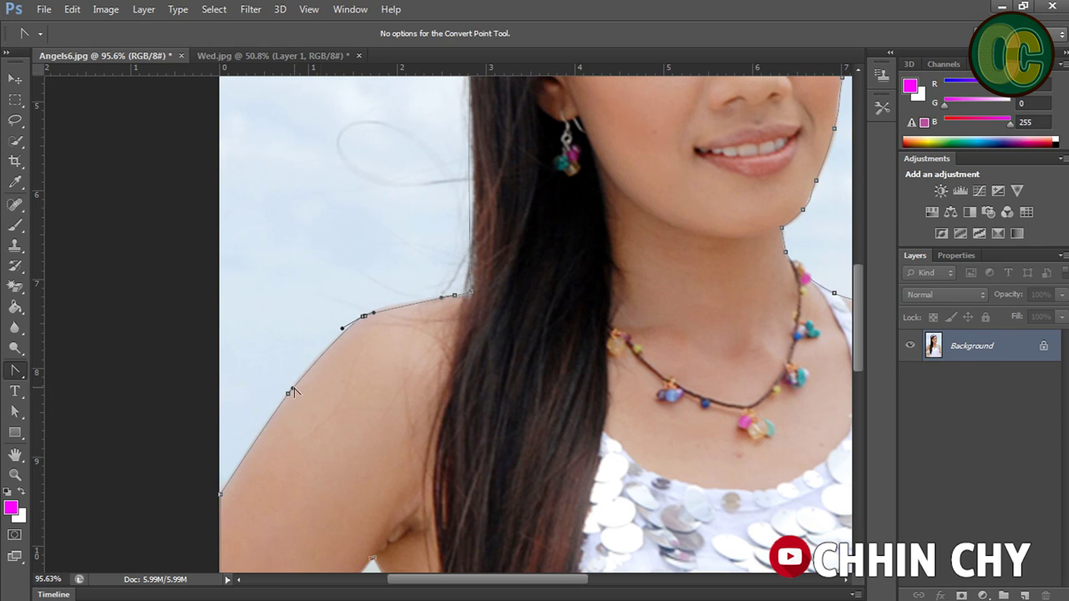
mouse_move(298, 385)
left_mouse_down()
mouse_move(313, 343)
mouse_move(321, 349)
left_mouse_up()
mouse_move(422, 171)
left_mouse_down()
mouse_move(459, 256)
mouse_move(468, 334)
left_mouse_up()
left_click(460, 322)
mouse_move(462, 322)
left_mouse_down()
mouse_move(460, 340)
mouse_move(454, 294)
left_mouse_up()
left_click_drag(459, 166, 460, 173)
- Turn the anchor on the hair's right edge into a smooth curve
left_click_drag(586, 122, 489, 241)
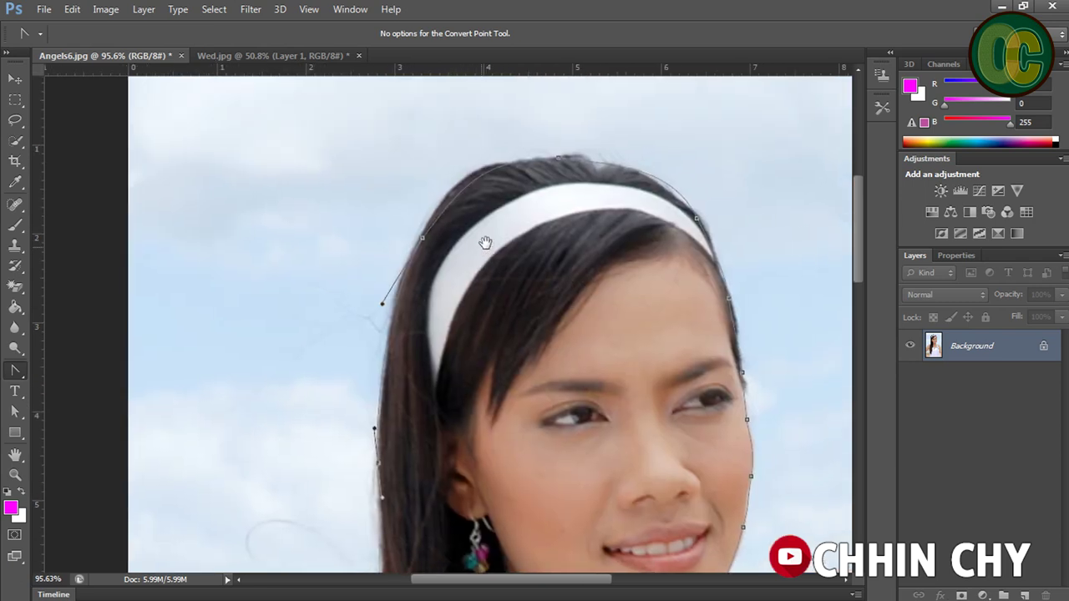
left_click_drag(601, 160, 484, 162)
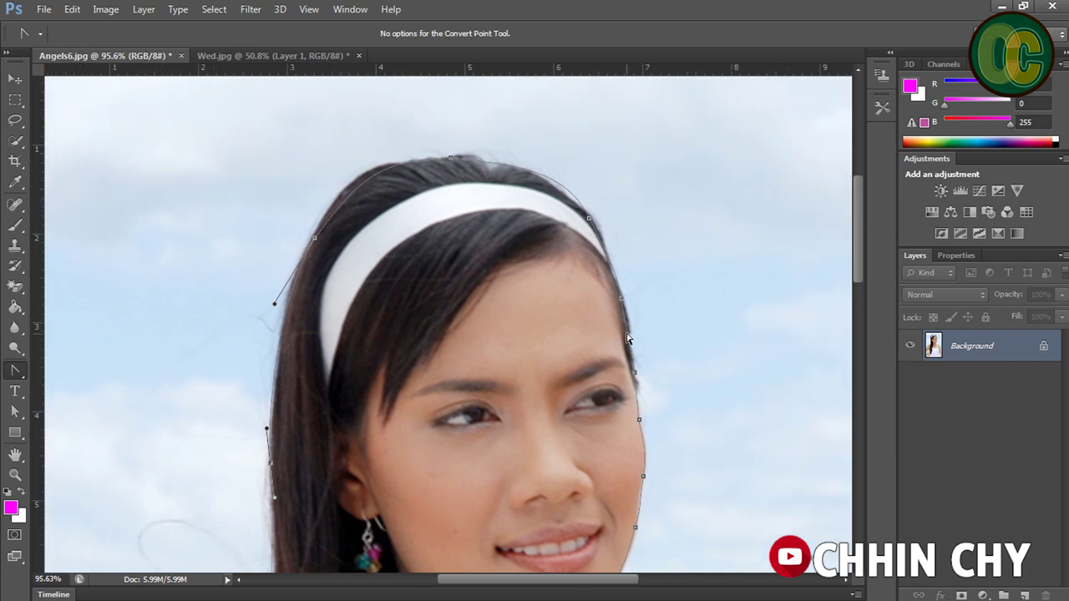
left_click(589, 221)
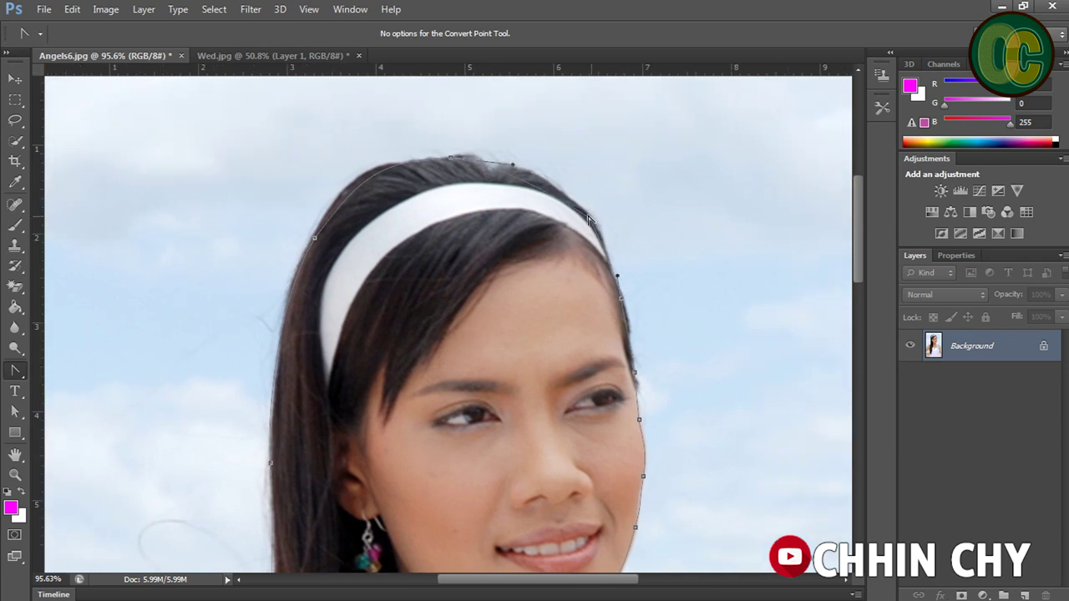
mouse_move(589, 221)
left_mouse_down()
mouse_move(565, 168)
mouse_move(548, 171)
left_mouse_up()
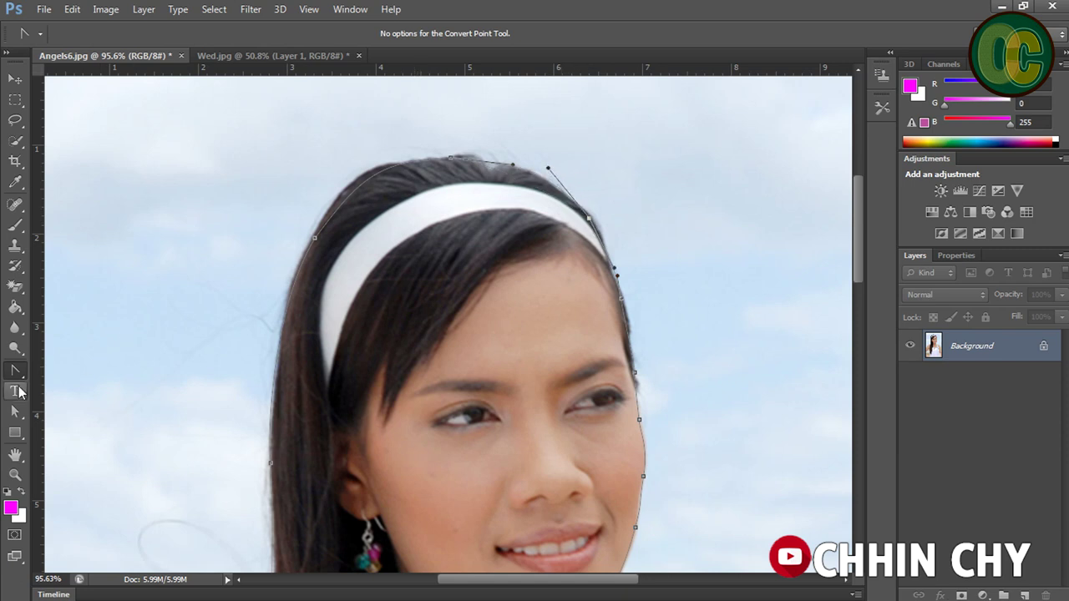
left_click_drag(19, 392, 130, 383)
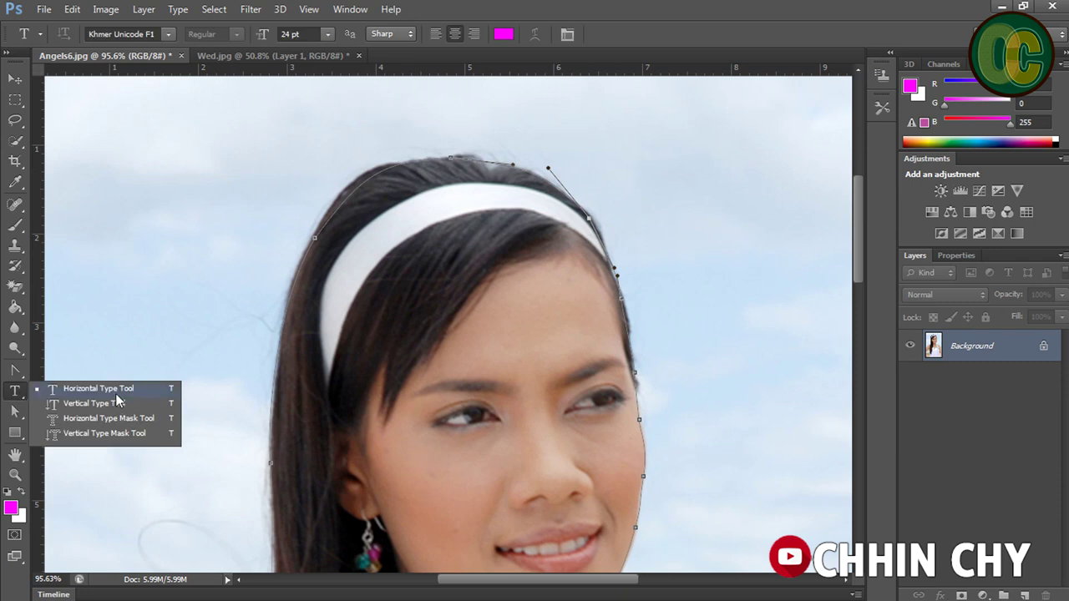
- Start a horizontal text layer on Wed.jpg set to white, 72 pt
left_click(112, 390)
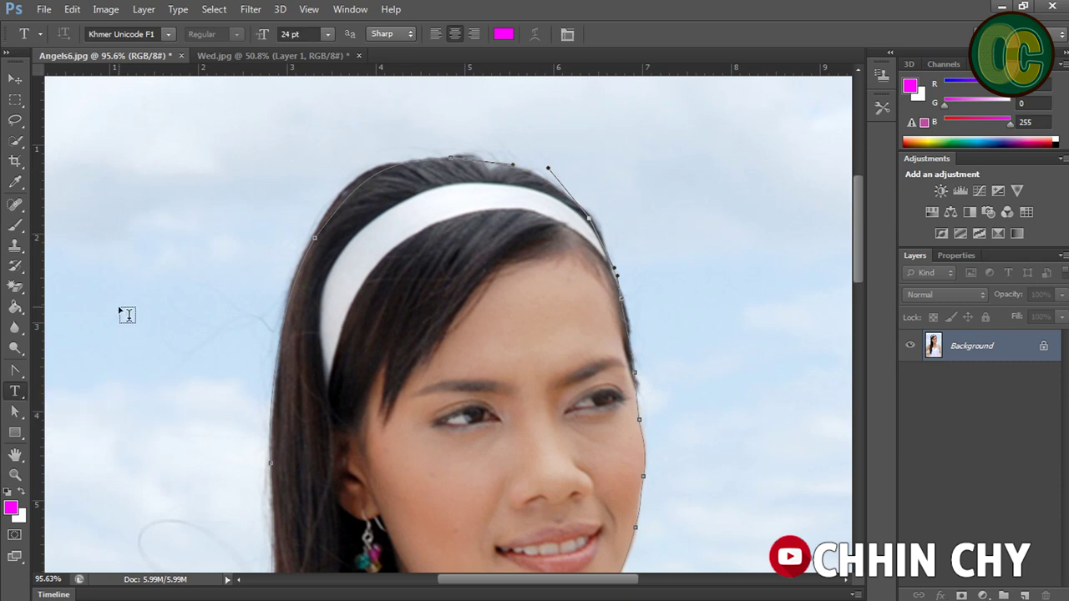
left_click(317, 56)
left_click(468, 305)
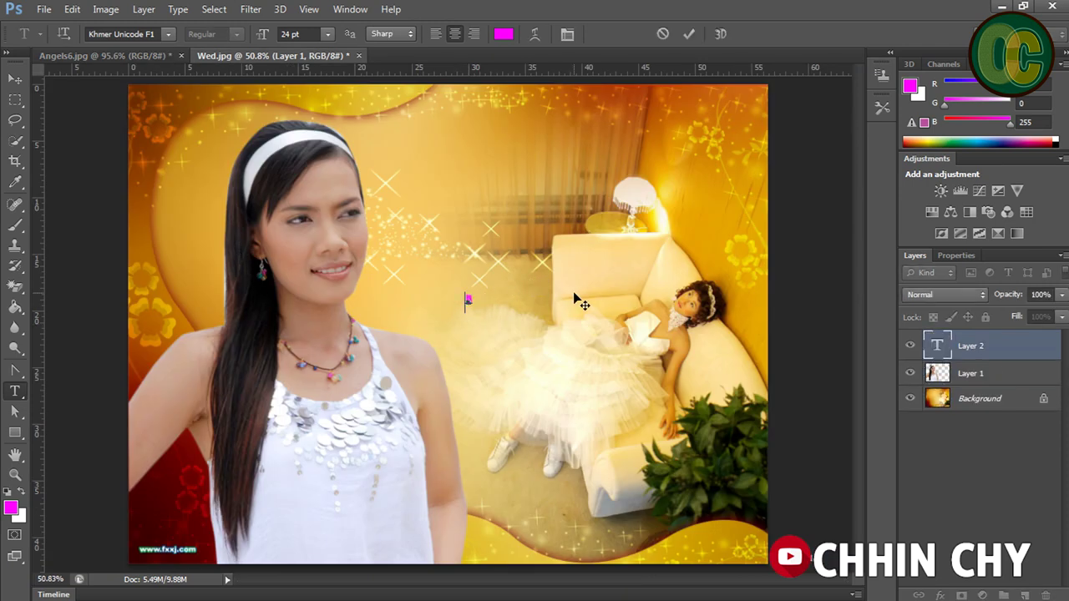
key("ctrl")
left_click(502, 35)
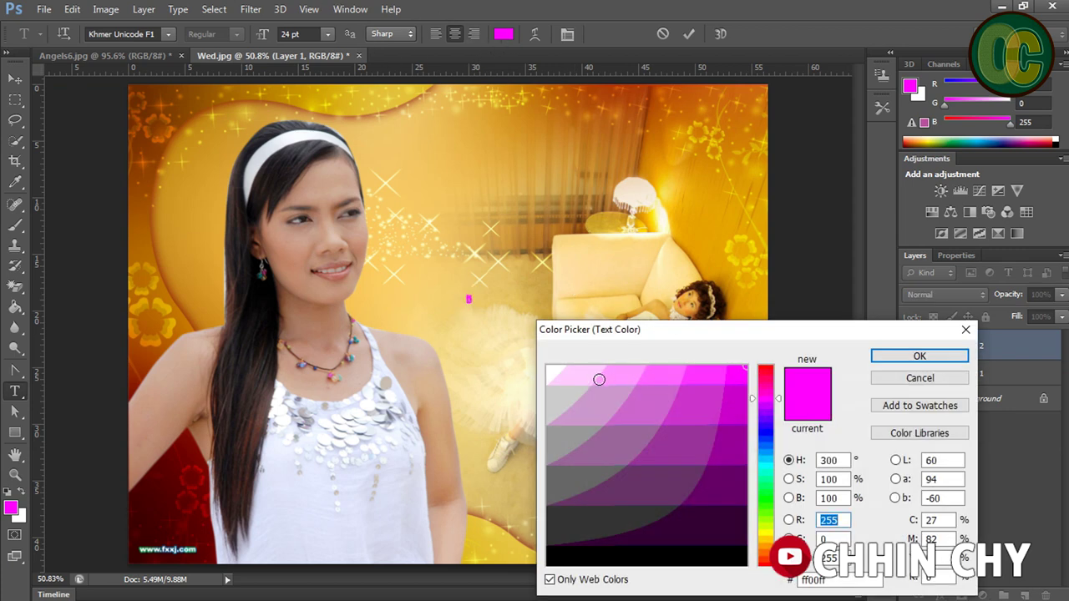
left_click(552, 369)
left_click(920, 356)
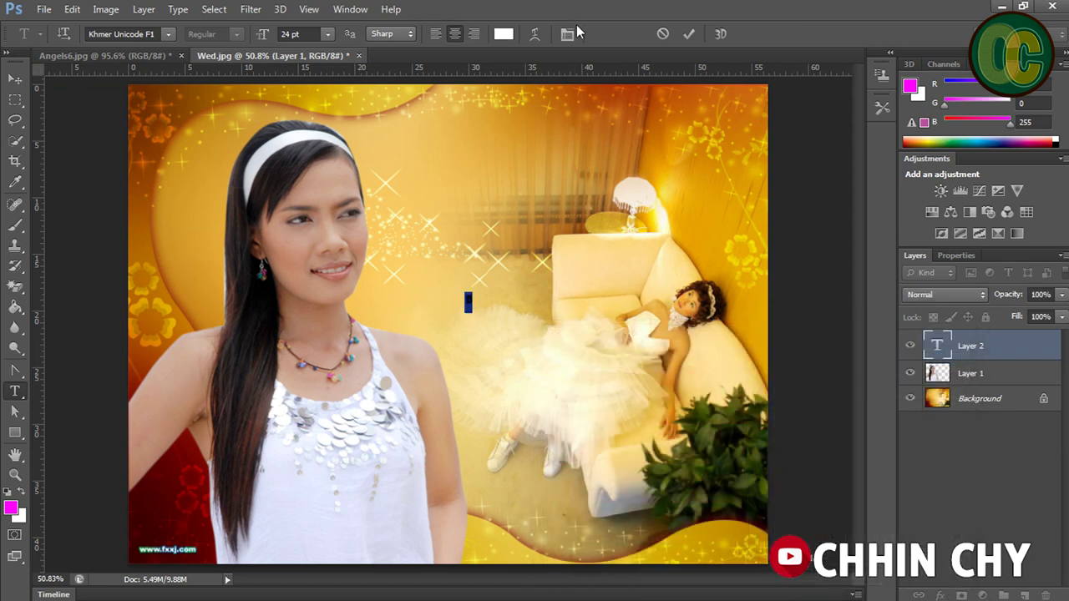
left_click(325, 34)
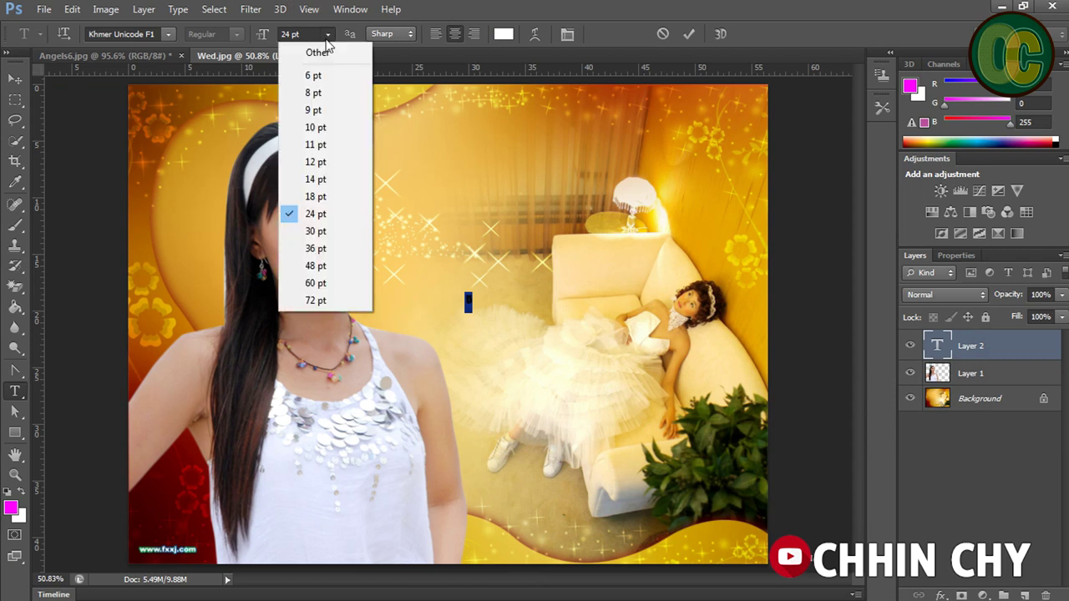
left_click(326, 301)
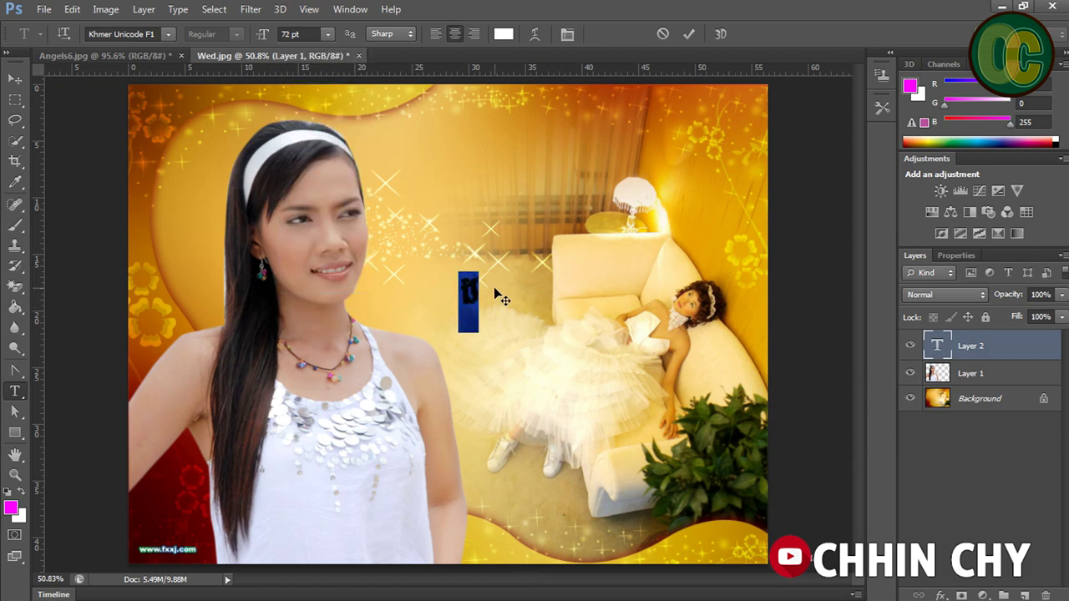
- Type and commit the Khmer title ending 'Pen Tool', then drag it near the top
left_click(477, 284)
key("BackSpace")
type("សៀវភៅ")
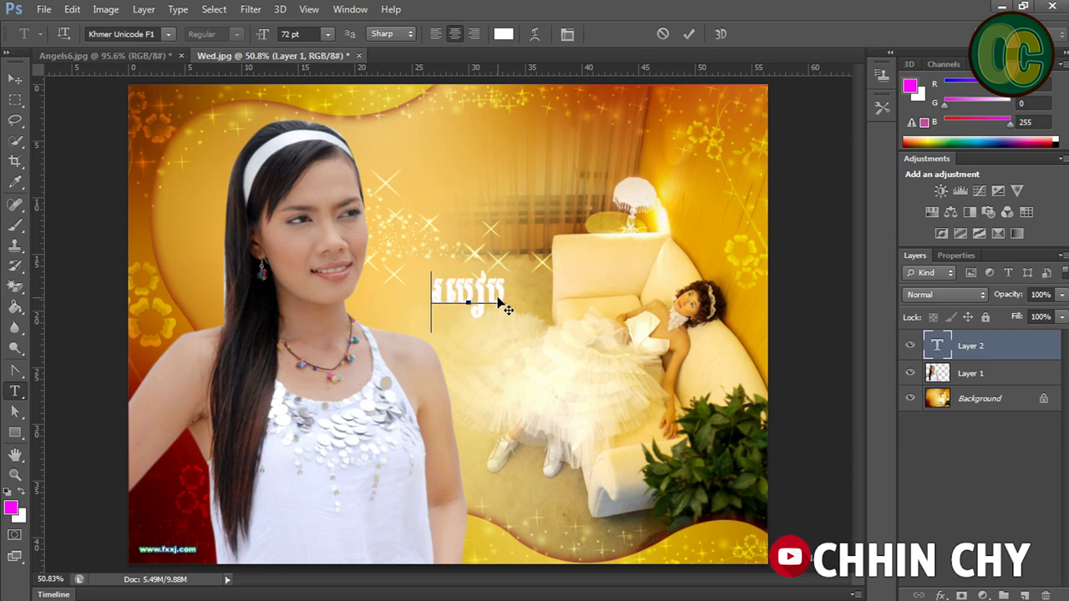
type("ៅ")
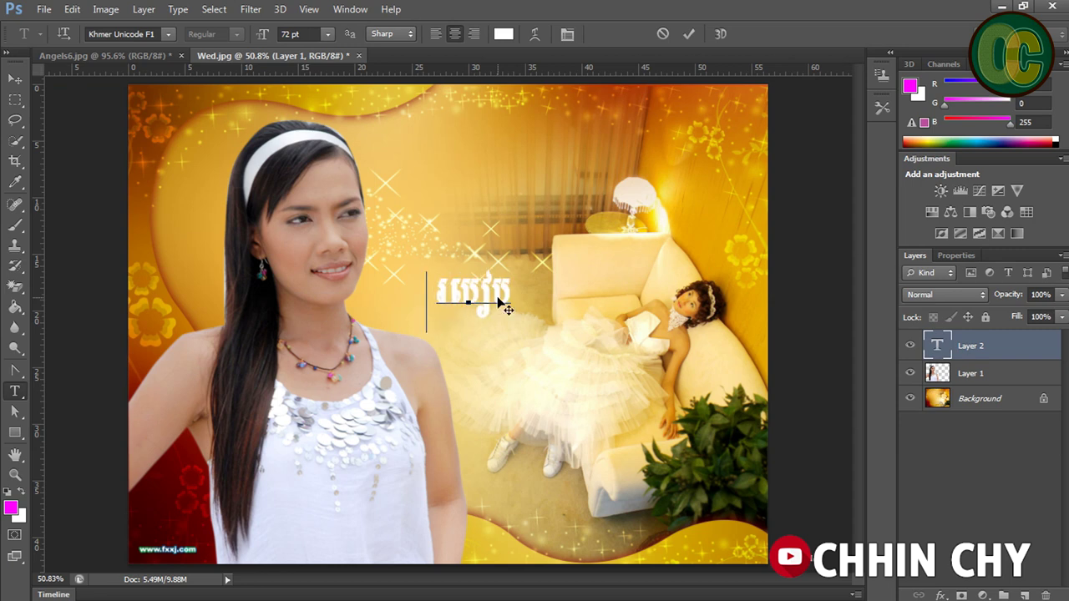
type("ភ")
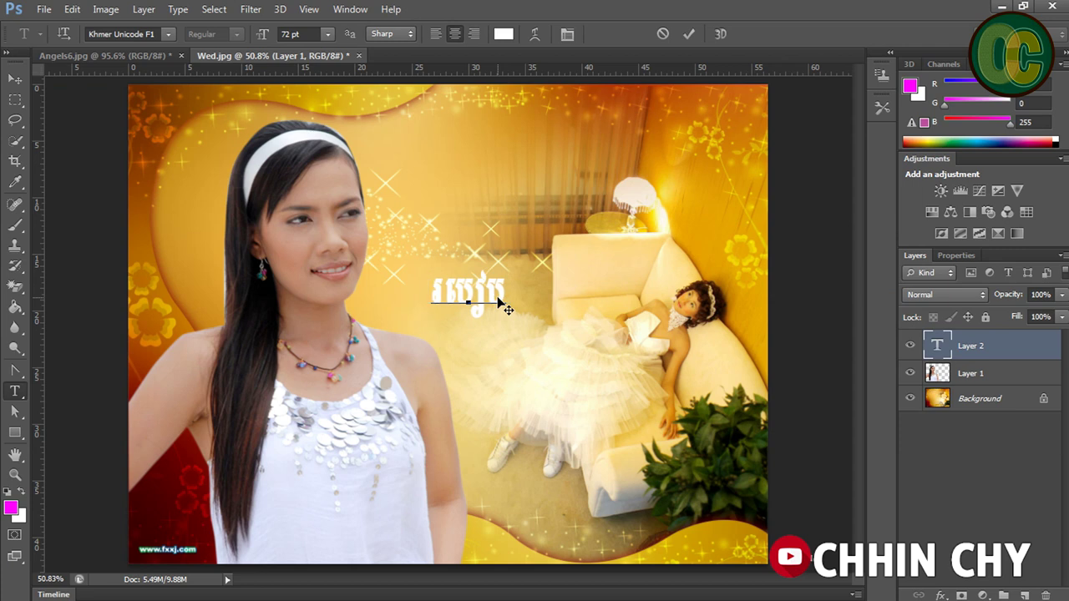
type("Fj")
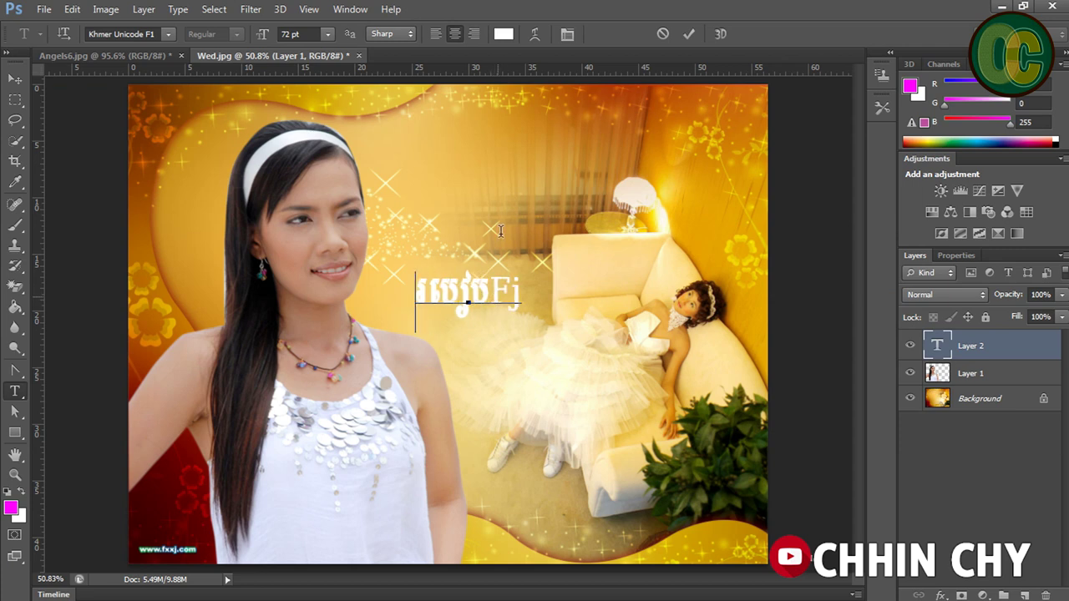
type("បប")
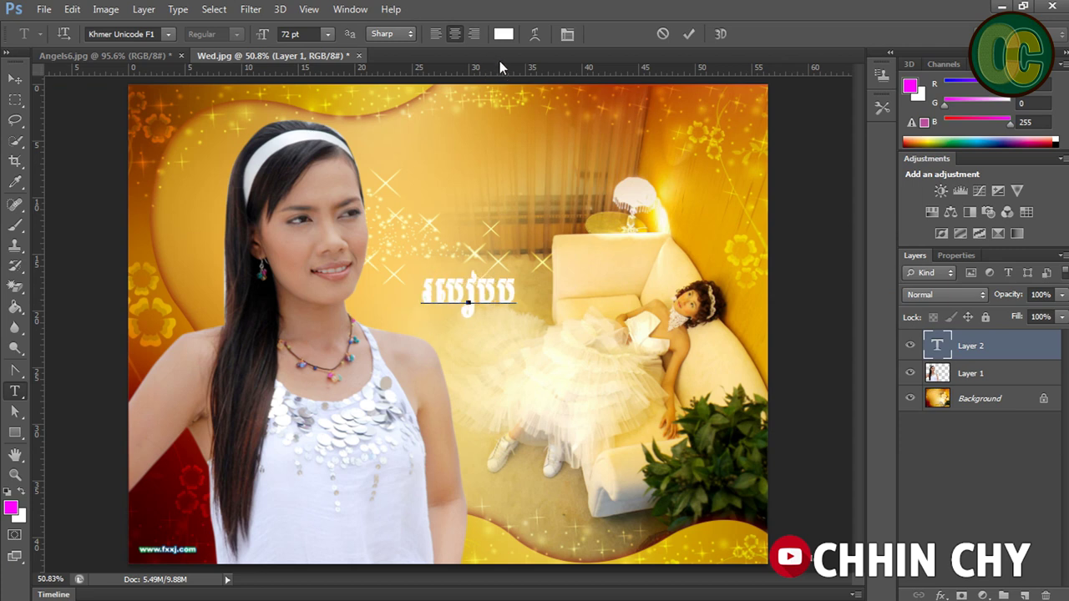
type("ើប្រាស់")
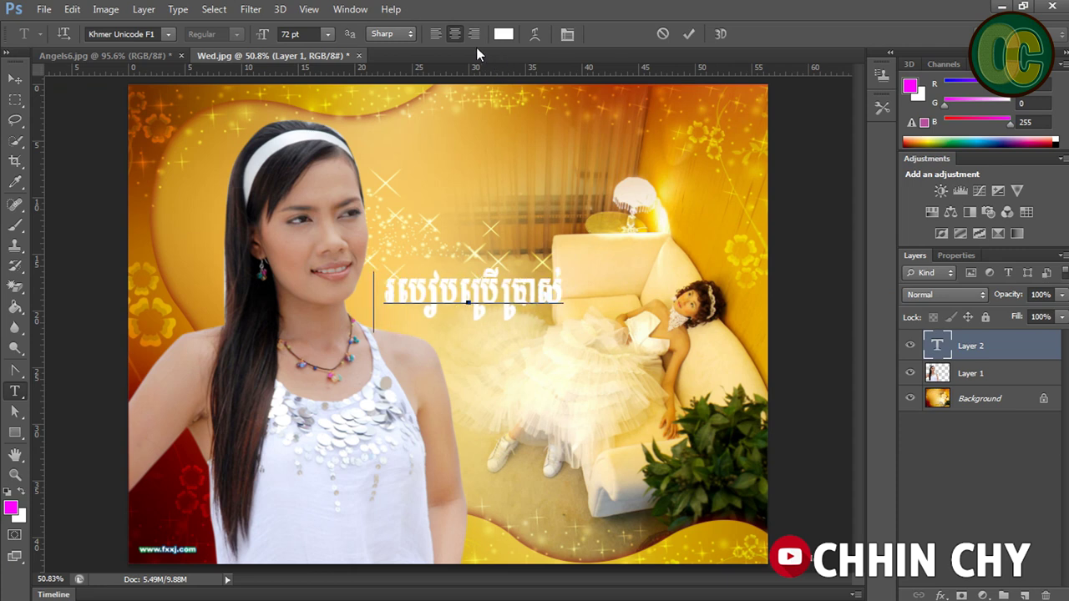
type(" Pen")
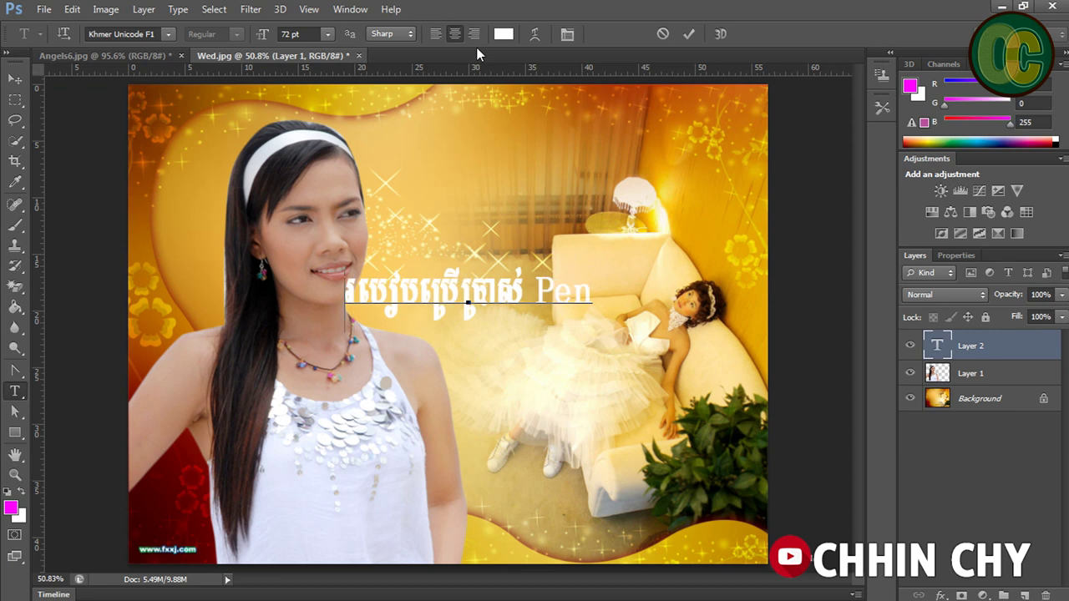
type(" TOO")
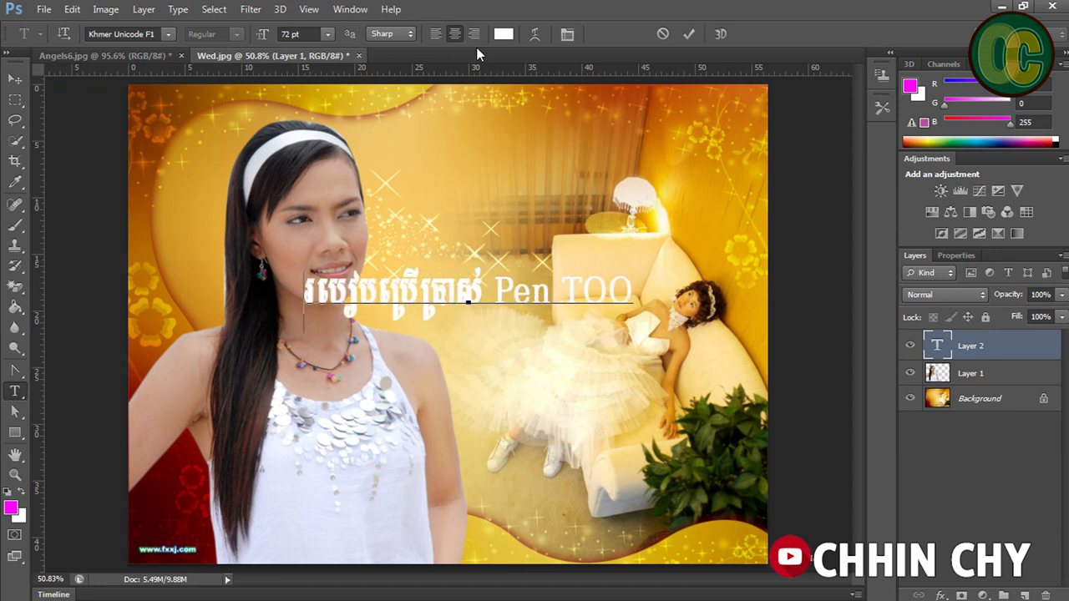
key("BackSpace")
key("BackSpace")
type("ool")
key("ctrl+Return")
key("v")
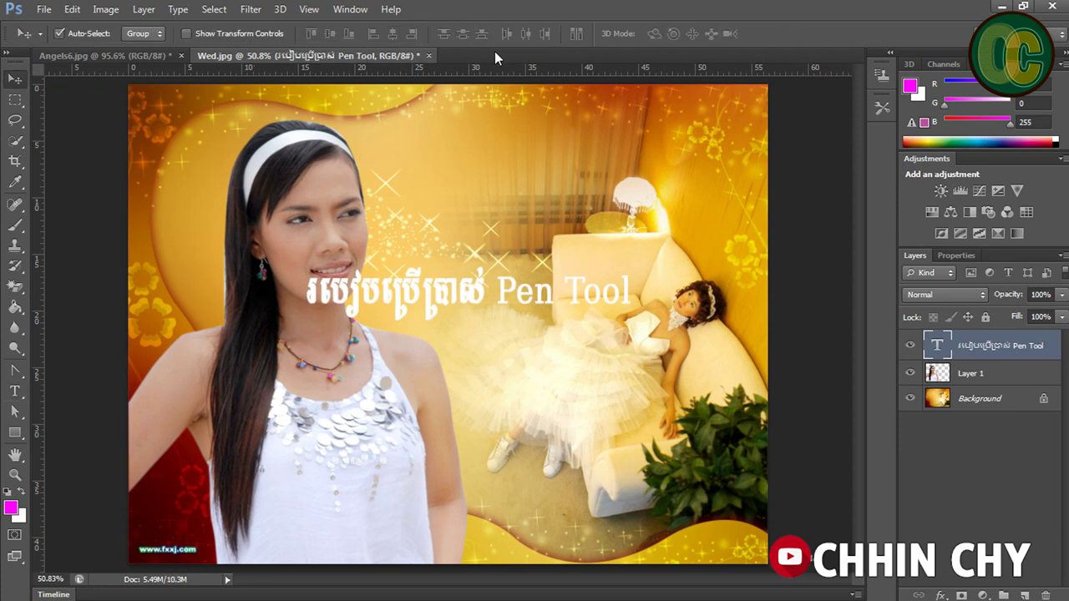
left_click_drag(482, 294, 570, 130)
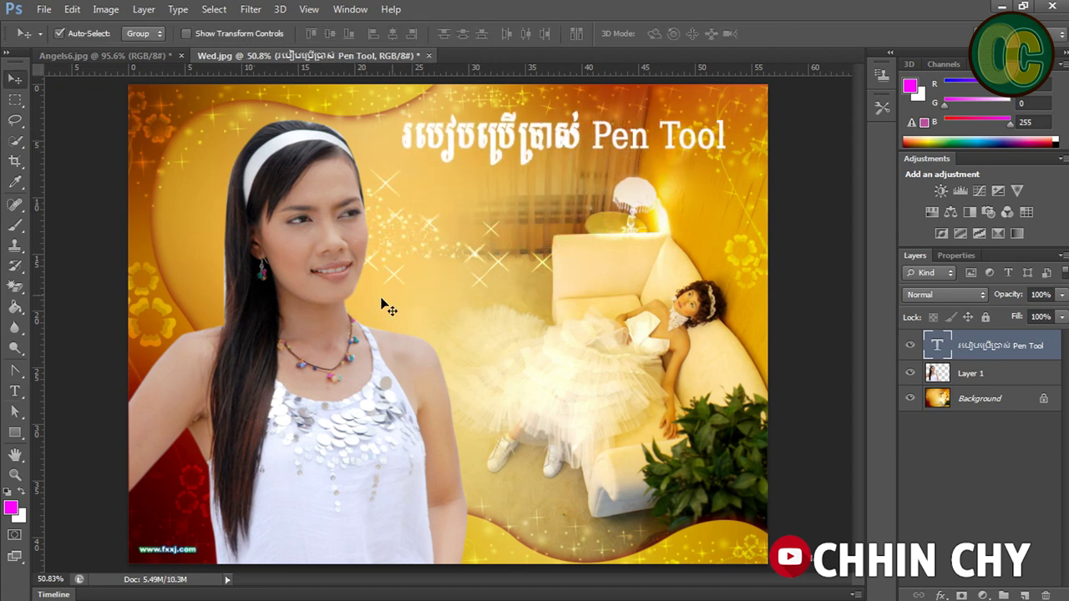
- In Angels6.jpg, shift the whole path around the woman slightly to the right
left_click(26, 418)
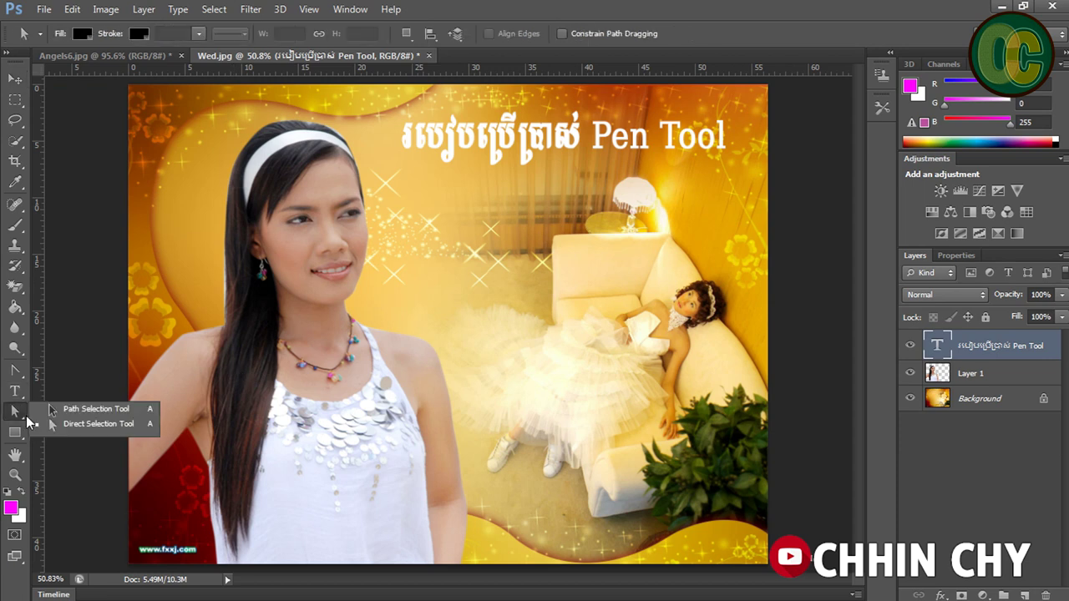
left_click(87, 421)
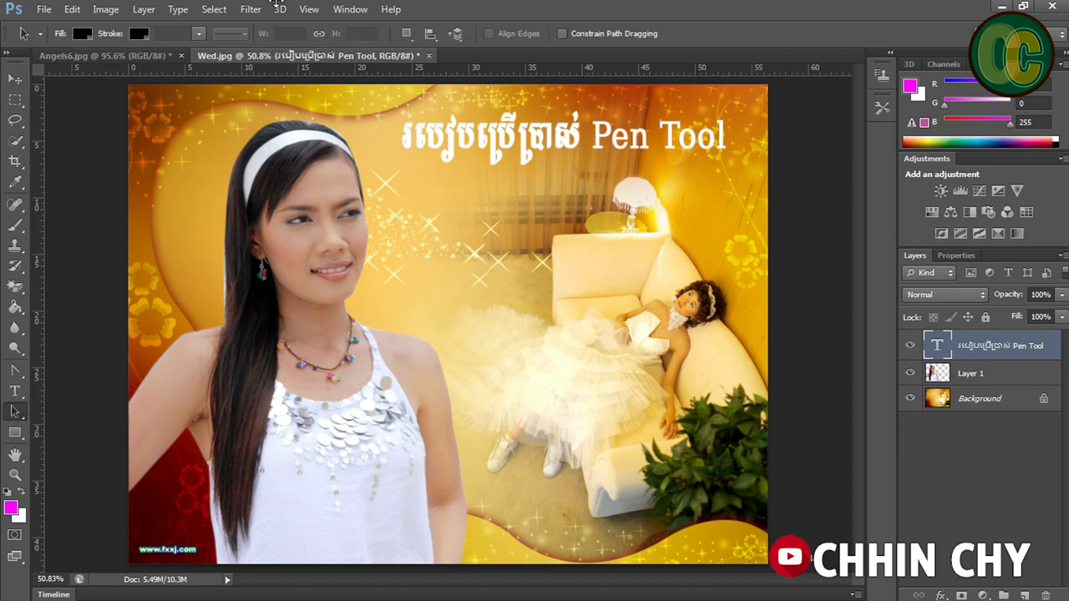
left_click(142, 56)
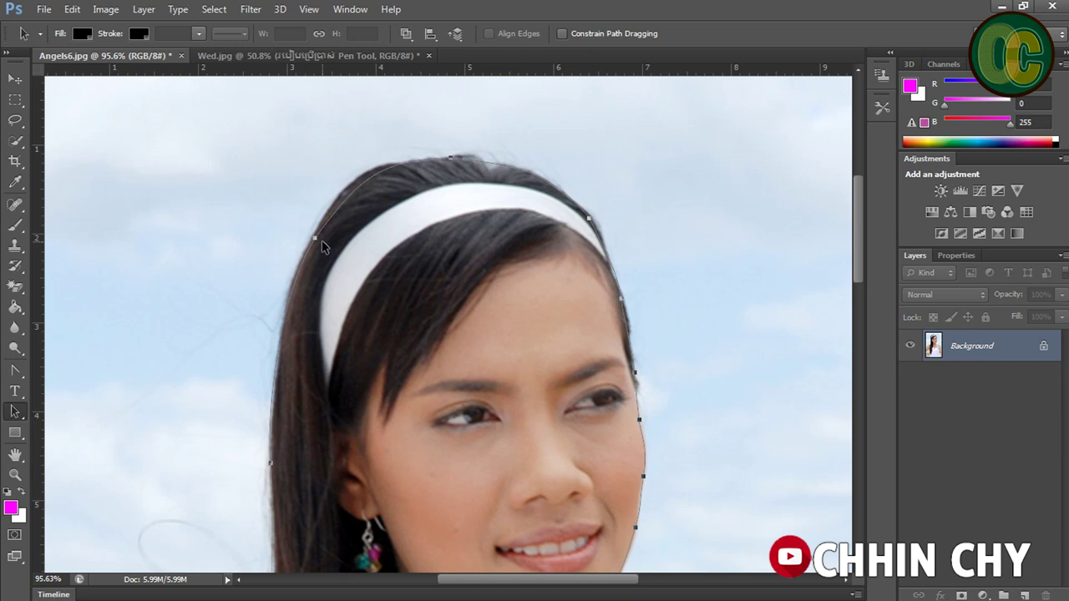
left_click_drag(315, 243, 321, 240)
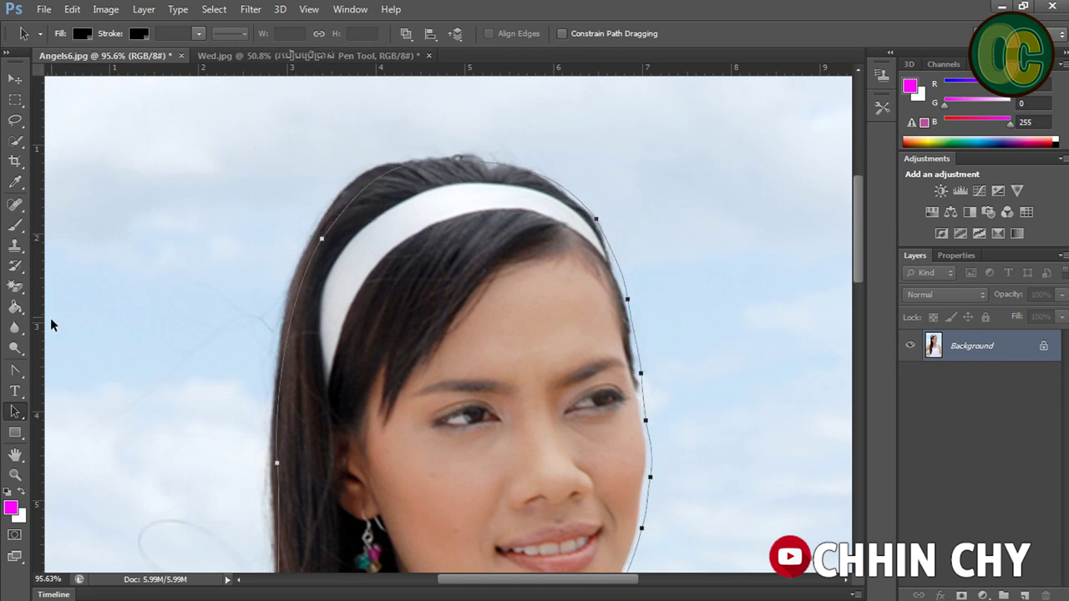
- Reshape the path curve along the left of the hair with the Direct Selection Tool
right_click(20, 414)
left_click(75, 426)
left_click(322, 240)
left_click_drag(366, 184, 355, 181)
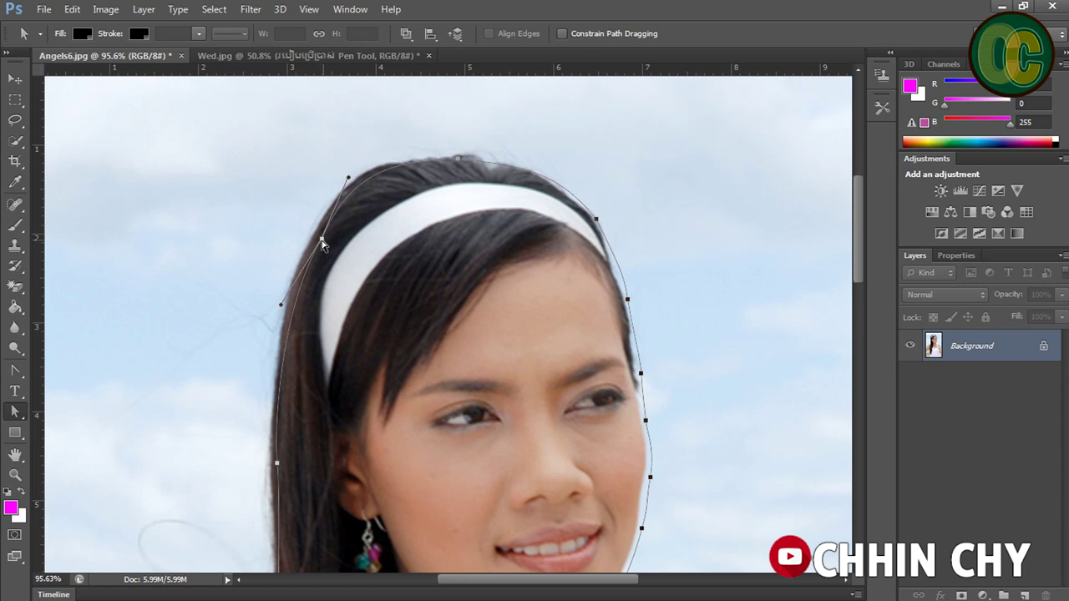
left_click_drag(322, 243, 315, 243)
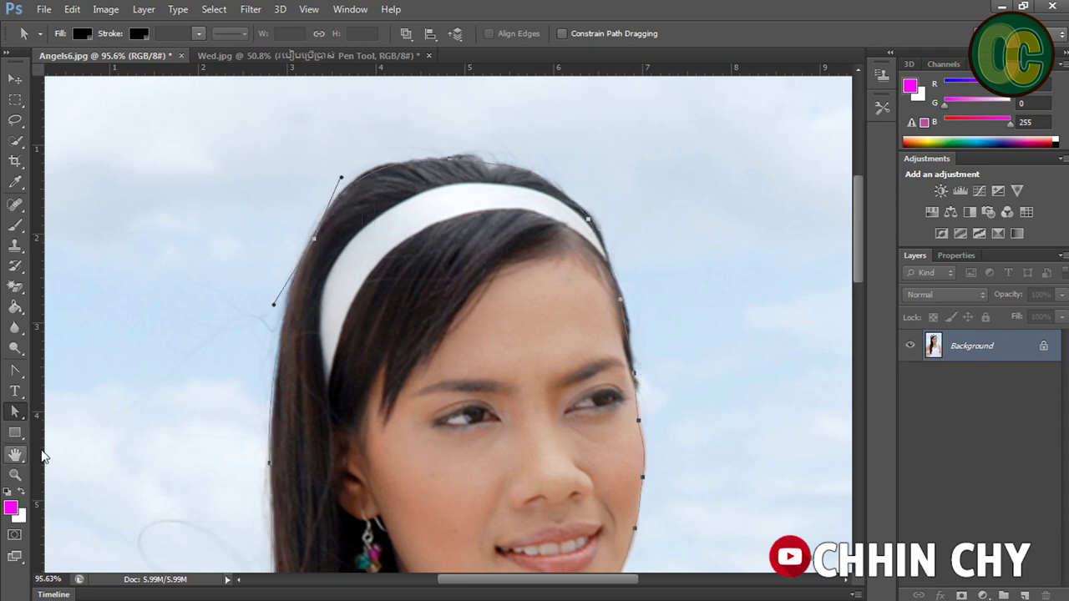
left_click(24, 433)
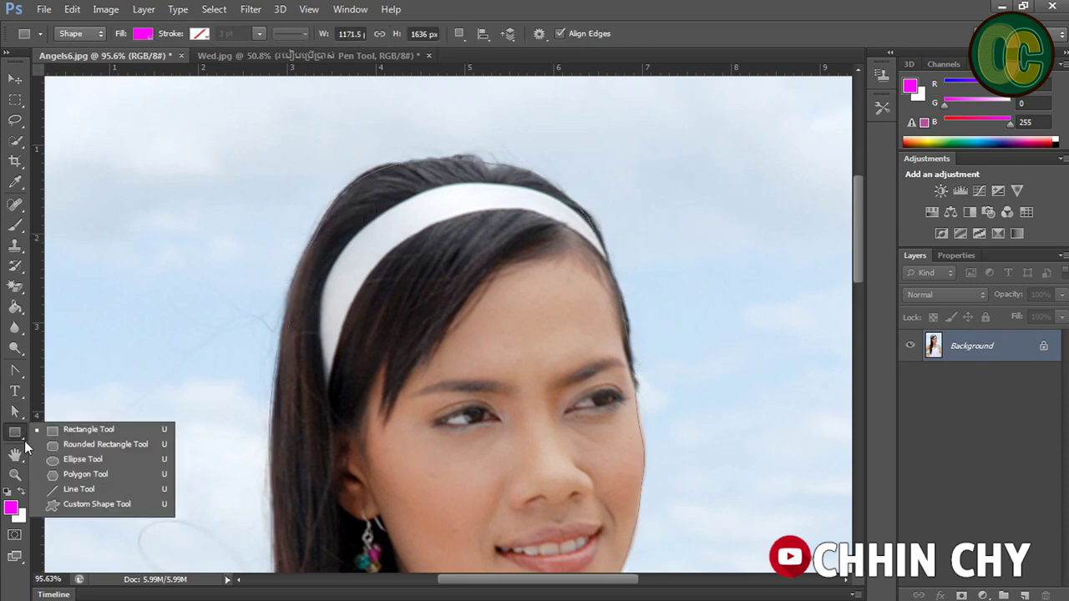
- Draw a magenta square at the top left and a circle at the top right
left_click(90, 429)
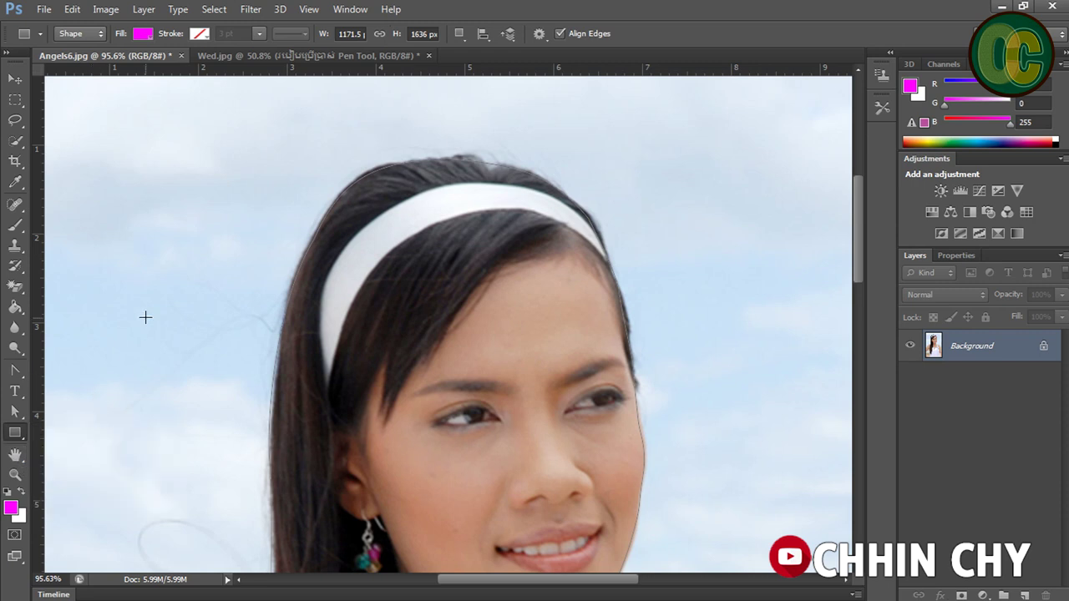
scroll(147, 299, "down", 3)
scroll(137, 251, "down", 2)
left_click_drag(122, 217, 215, 308)
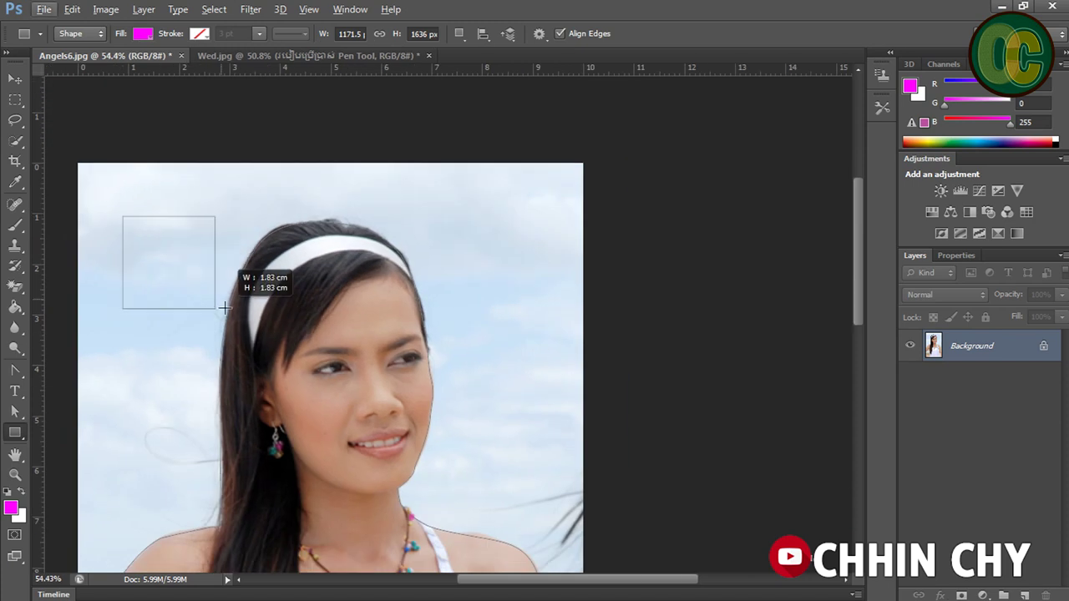
left_click(19, 436)
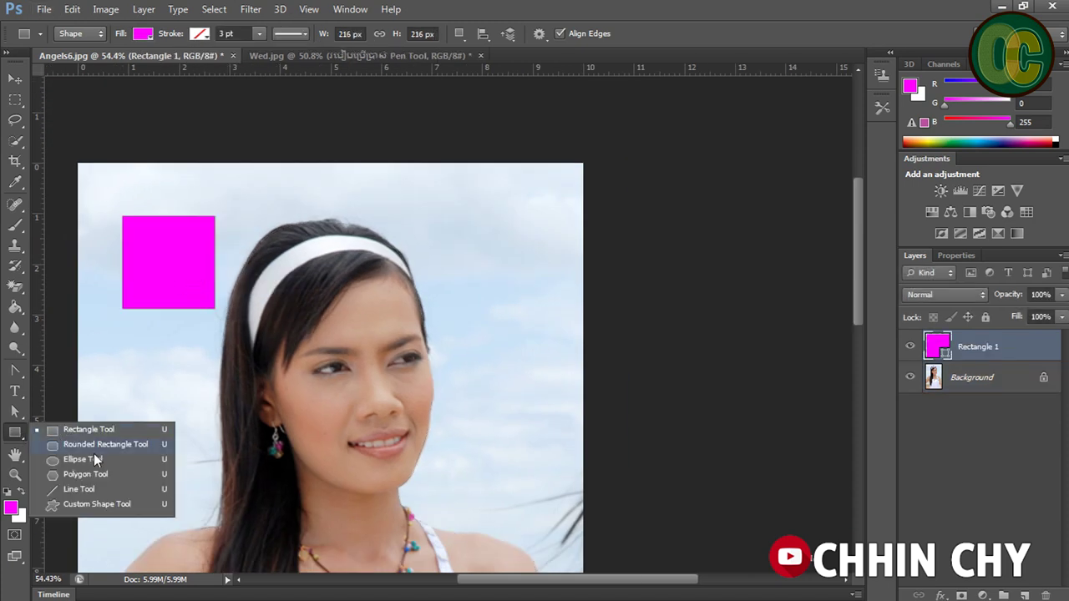
left_click(96, 462)
left_click_drag(400, 185, 550, 336)
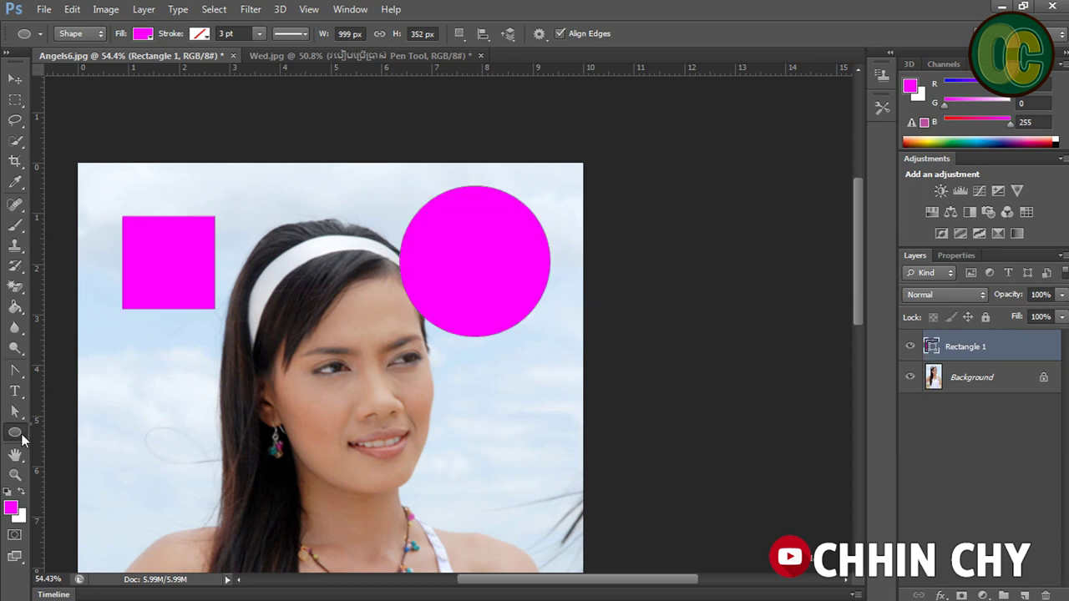
- Draw a magenta pentagon at the left edge and a large 10-sided polygon over the face
left_click(16, 435)
left_click(58, 470)
left_click_drag(100, 365, 167, 430)
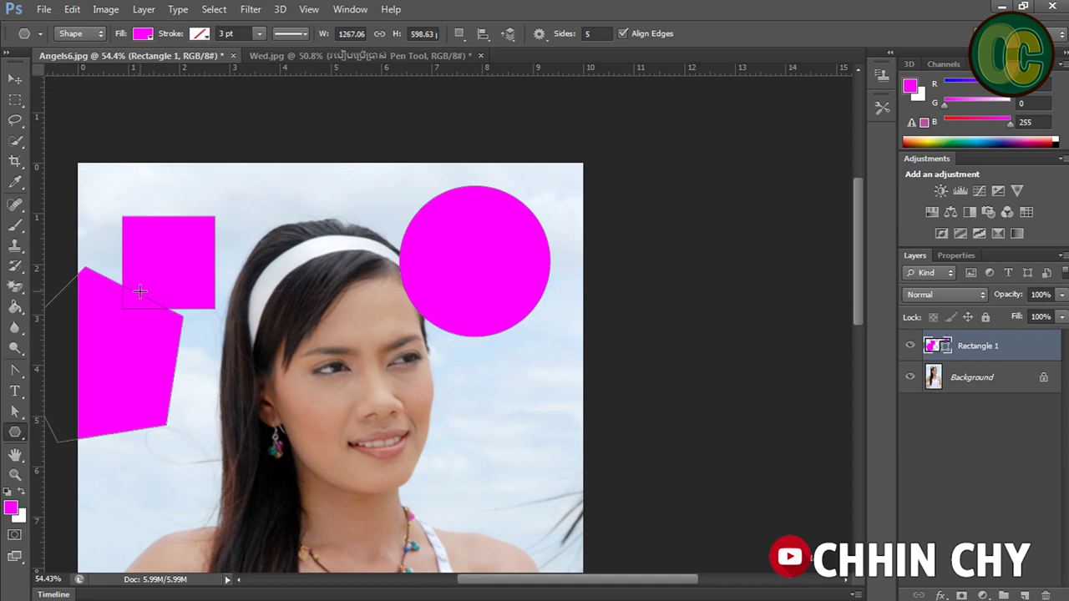
double_click(595, 36)
type("10")
left_click_drag(328, 348, 462, 467)
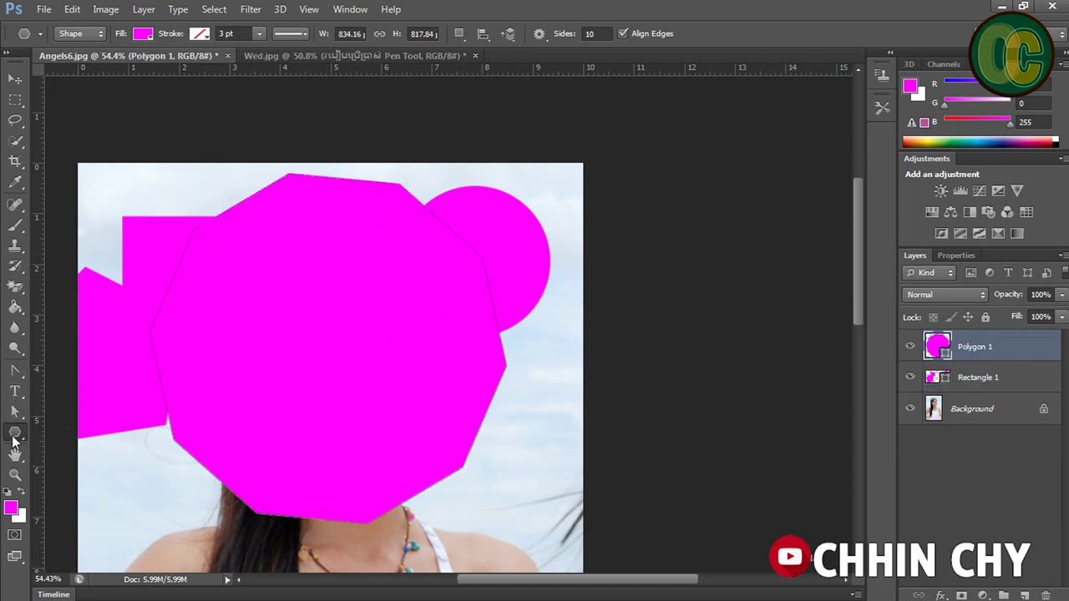
right_click(13, 436)
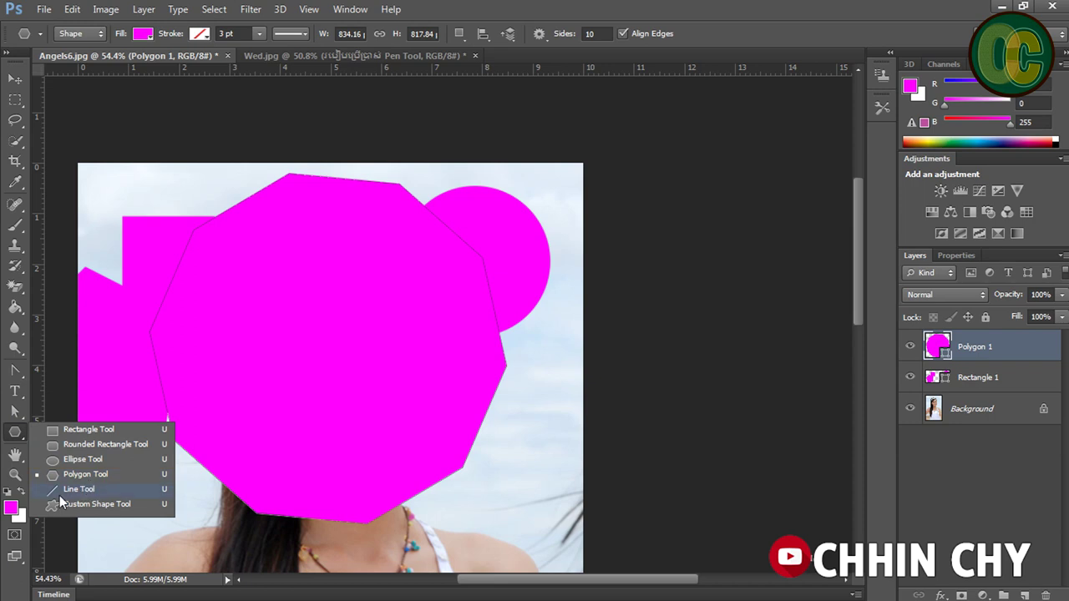
- Delete the magenta Polygon 1 and Rectangle 1 shape layers covering the face
left_click(16, 458)
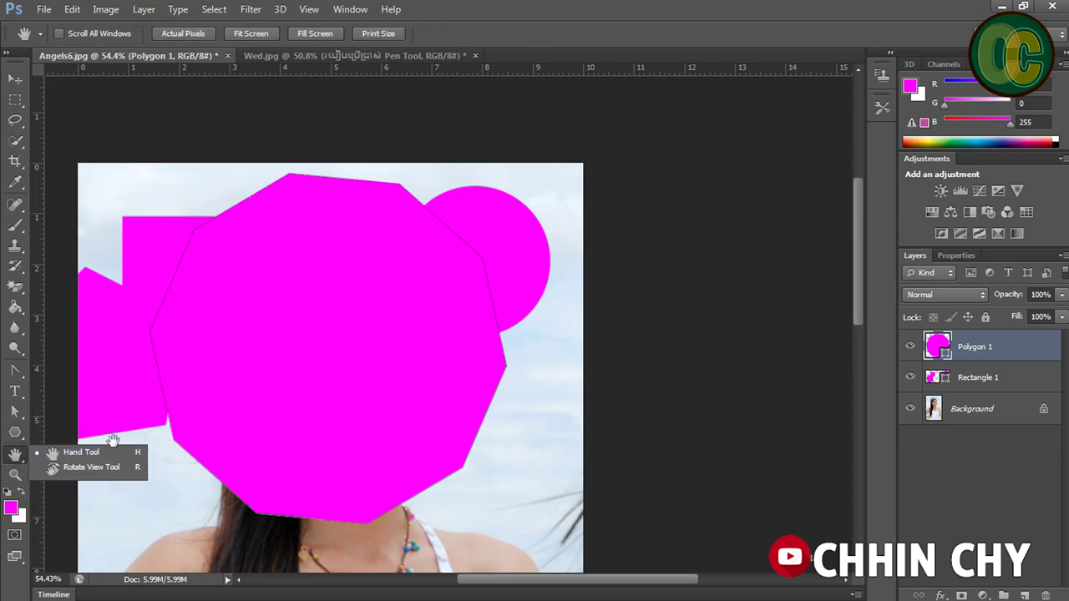
left_click(87, 452)
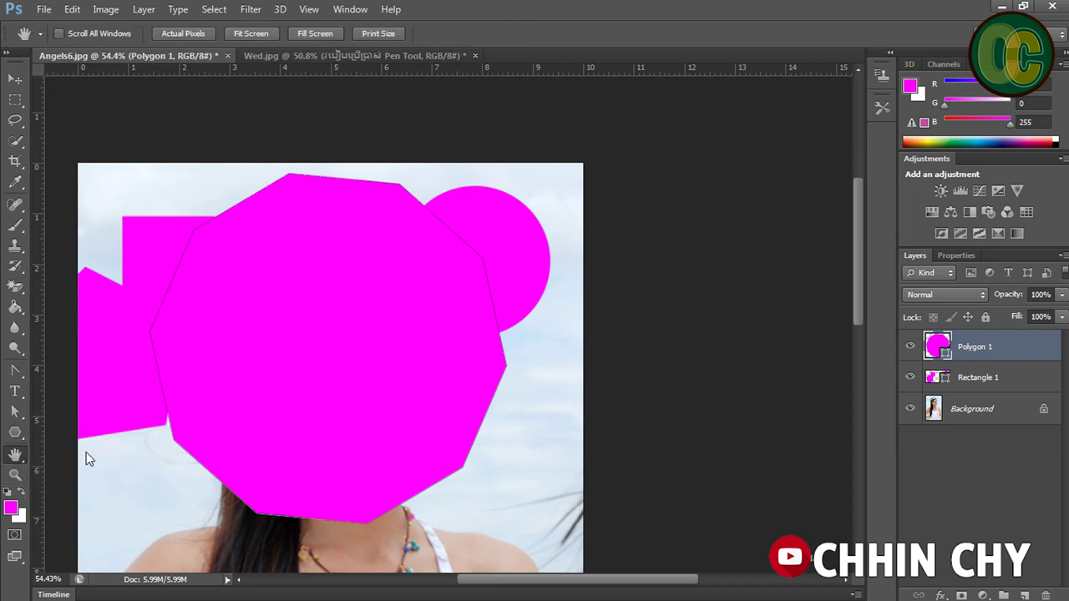
left_click_drag(258, 310, 450, 214)
scroll(467, 314, "down", 2)
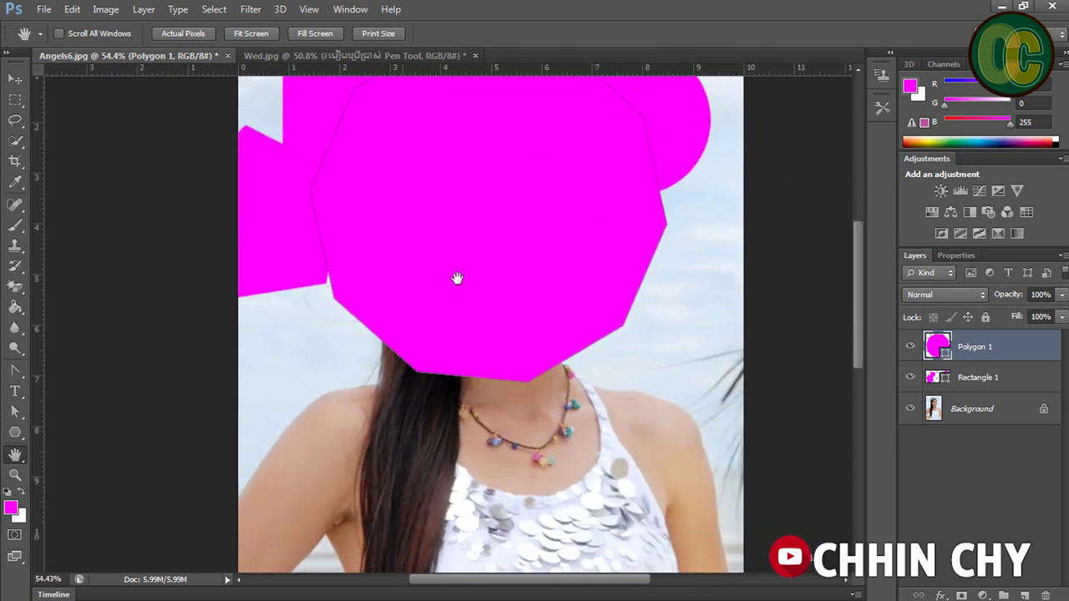
scroll(556, 365, "down", 5)
scroll(535, 351, "up", 3)
scroll(496, 325, "right", 1)
key("ctrl+r")
key("Delete")
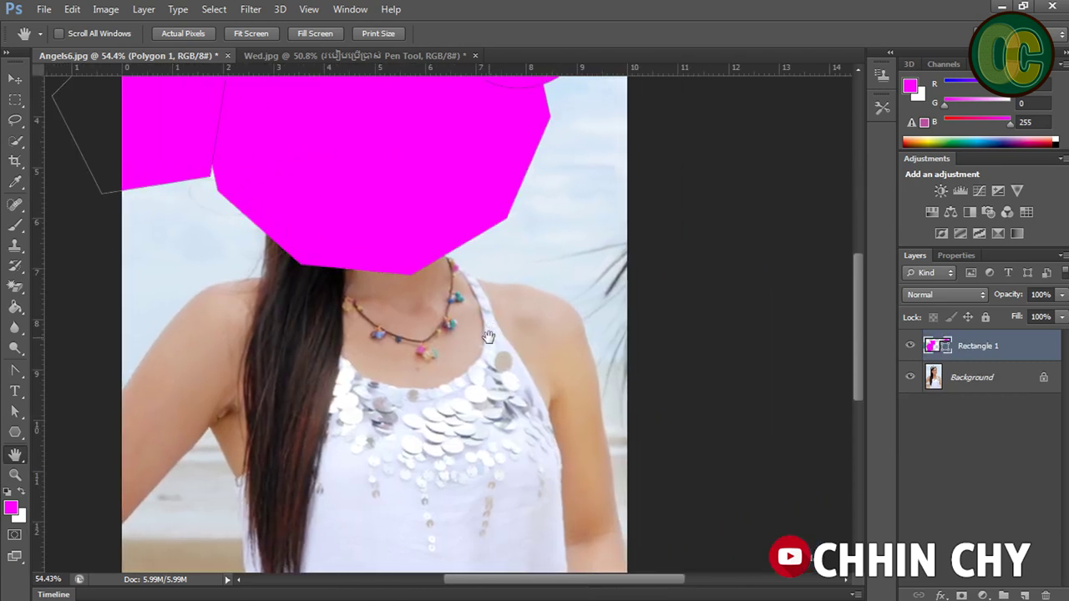
key("Delete")
- Zoom in to 200% on the headband and face, then back out to 50%
left_click_drag(355, 277, 566, 143)
scroll(363, 334, "down", 2)
scroll(429, 382, "right", 3)
scroll(441, 499, "up", 1)
scroll(72, 476, "up", 5)
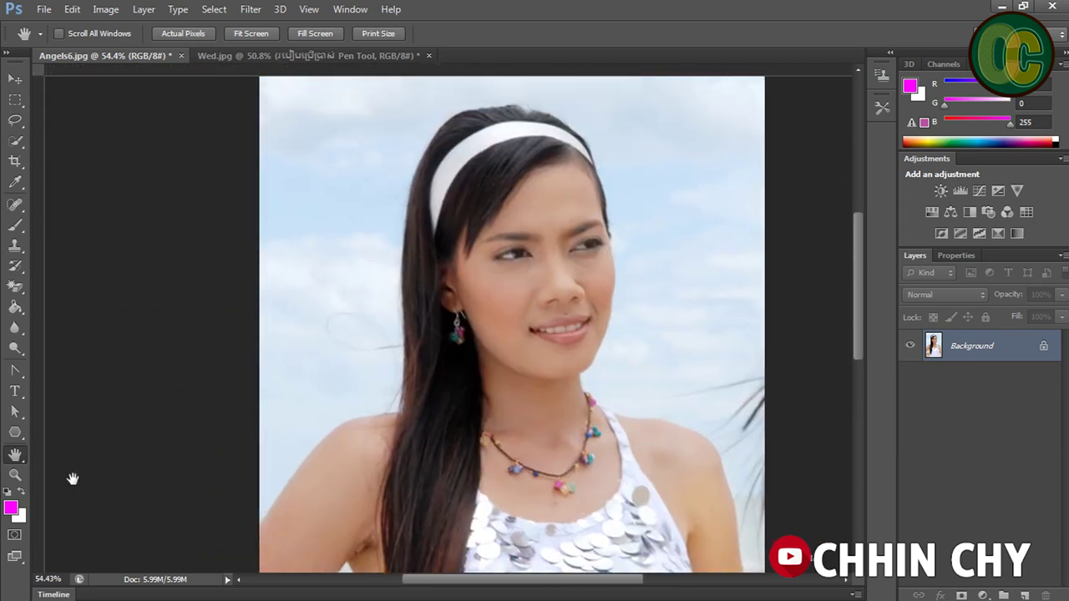
scroll(71, 475, "up", 1)
left_click(15, 475)
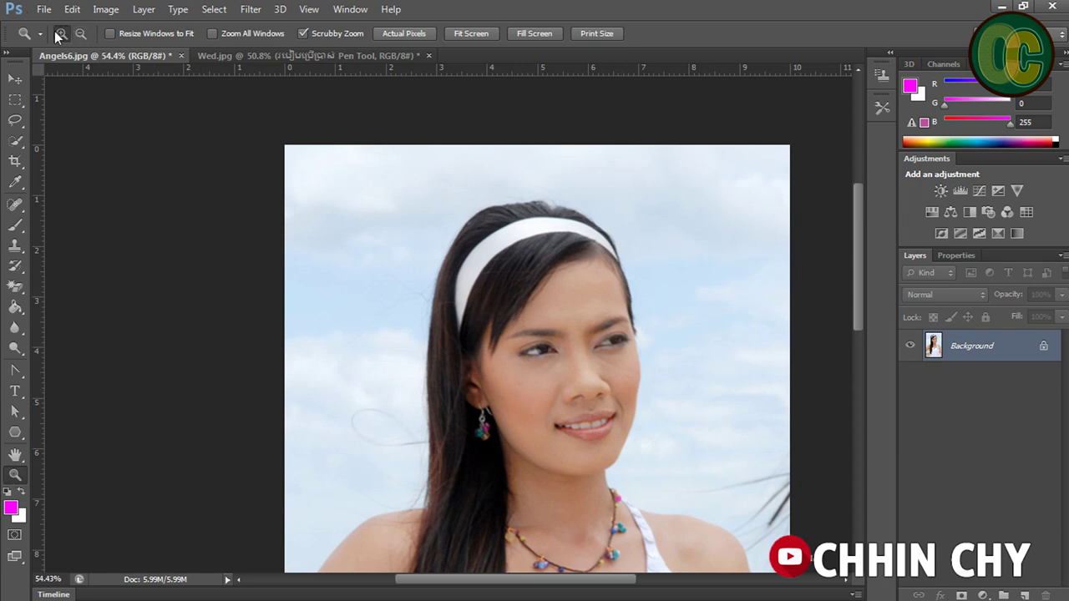
left_click(357, 223)
left_click(356, 223)
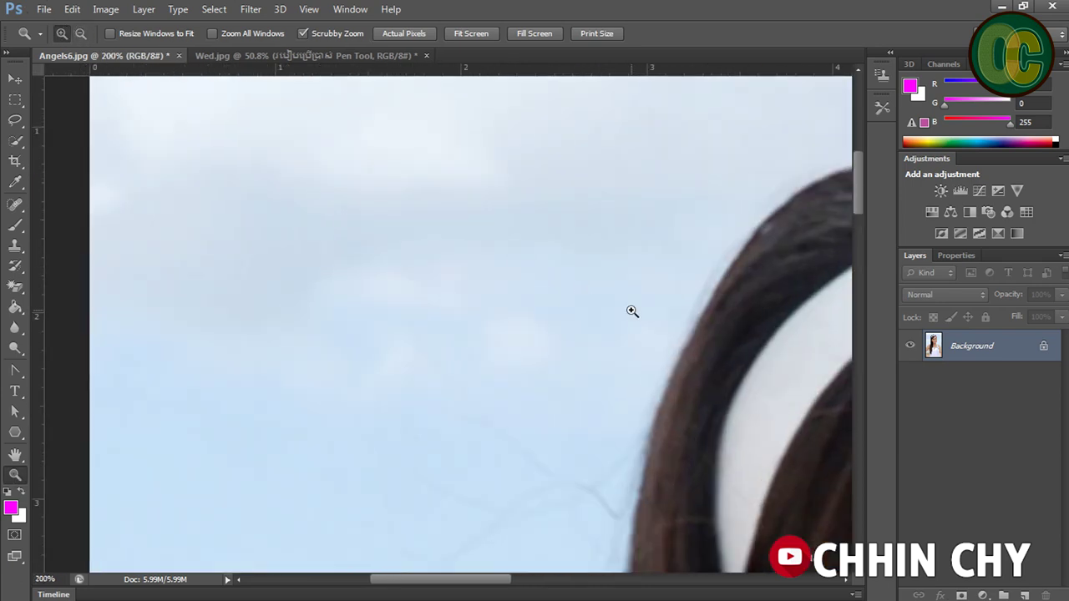
left_click_drag(633, 311, 256, 242)
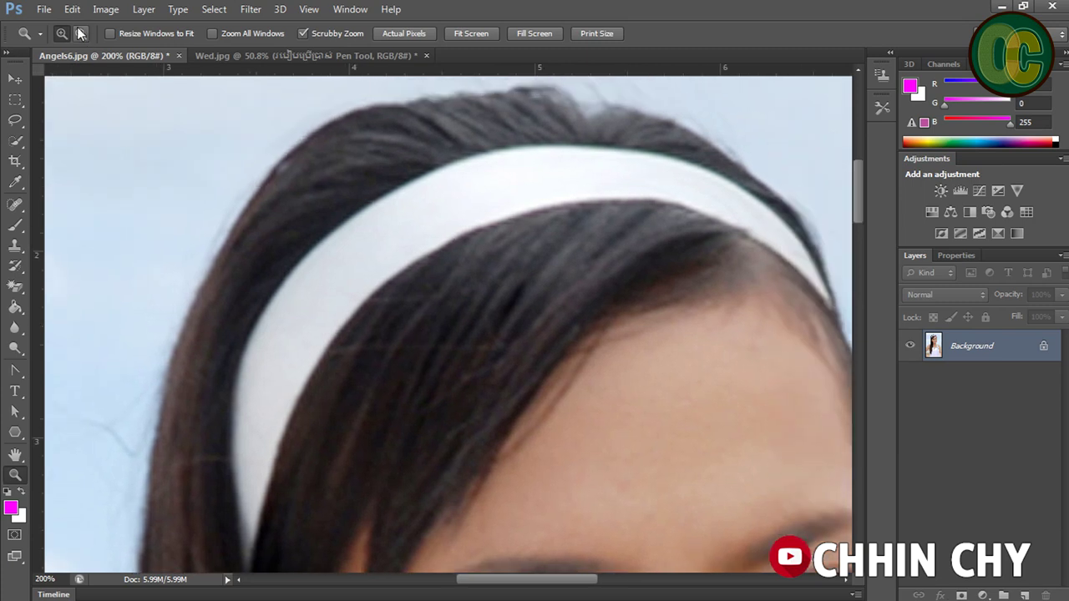
left_click(121, 425, "alt")
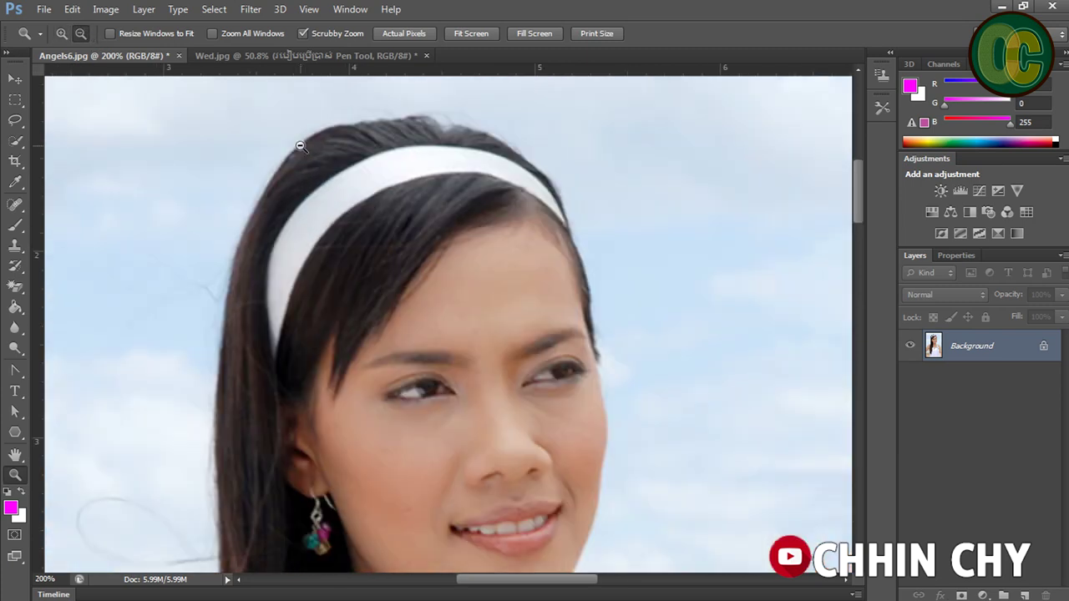
left_click(120, 425, "alt")
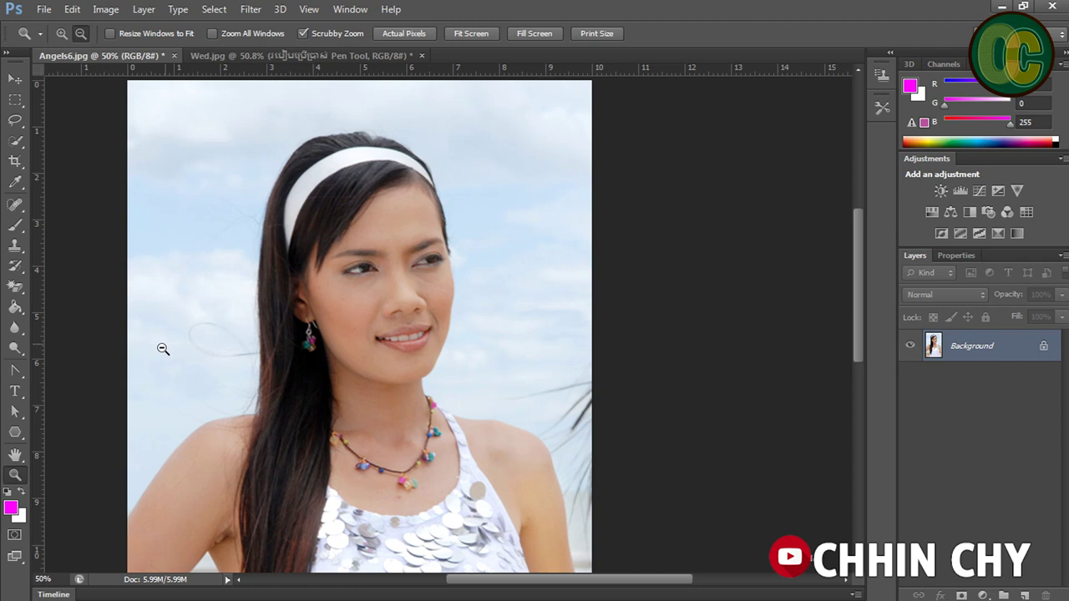
- Swap the colours and set the foreground colour to pure red
left_click(19, 491)
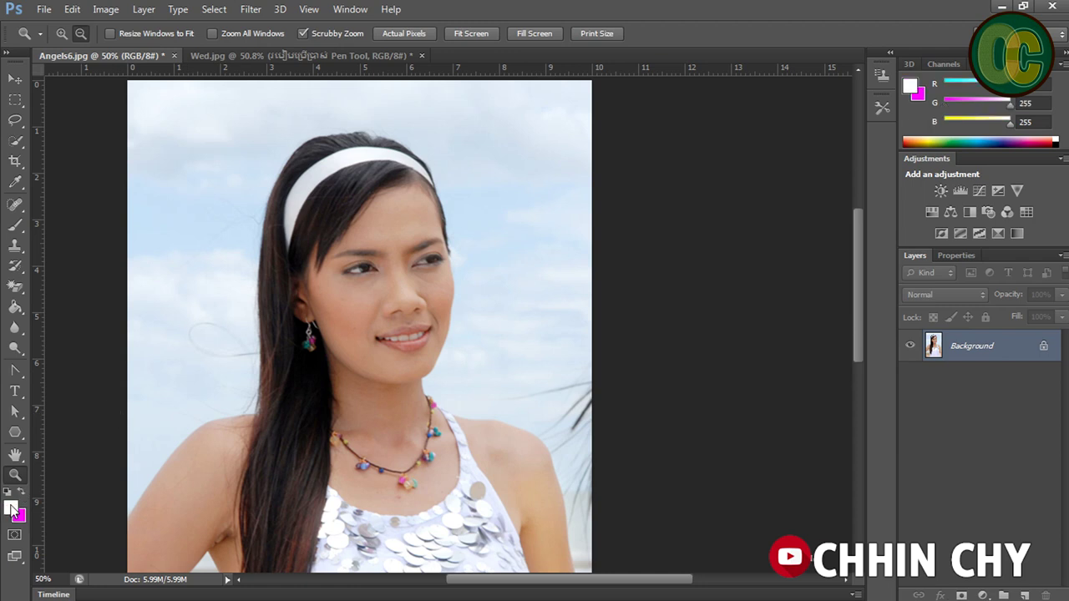
left_click(11, 508)
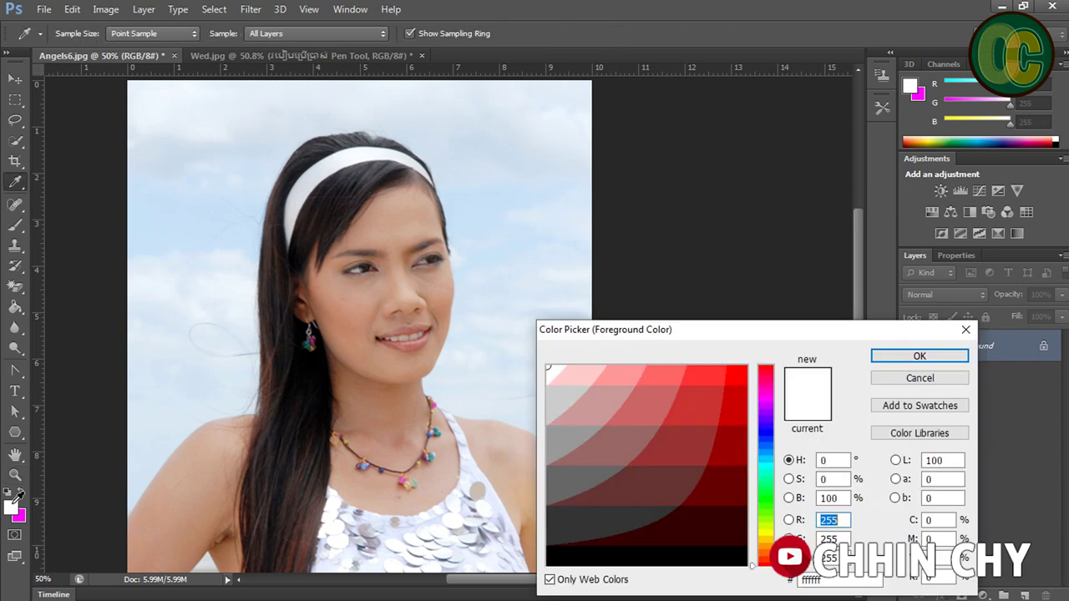
left_click(730, 385)
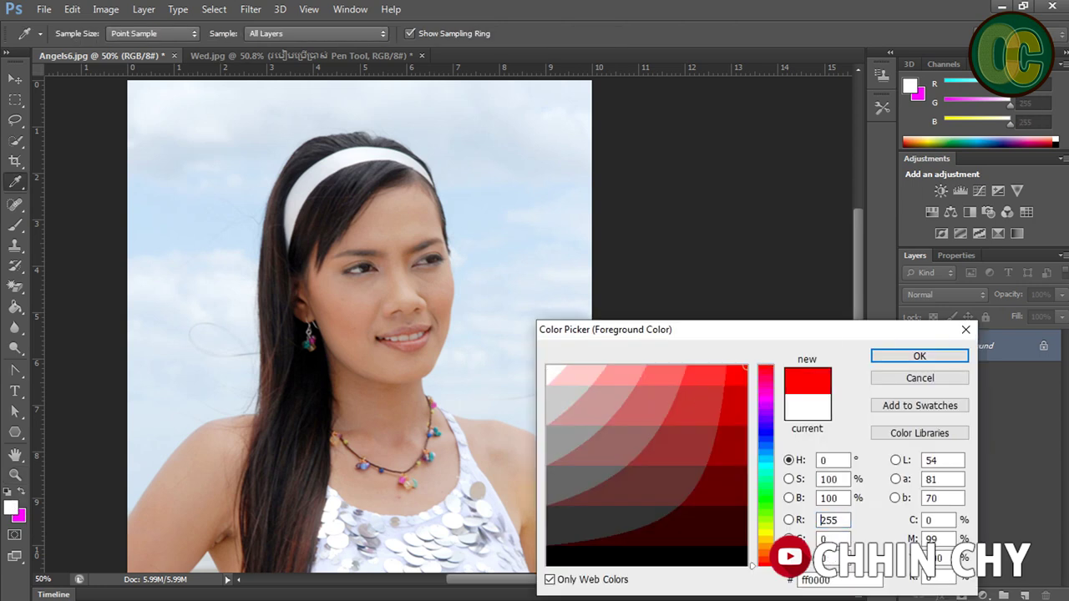
left_click(920, 356)
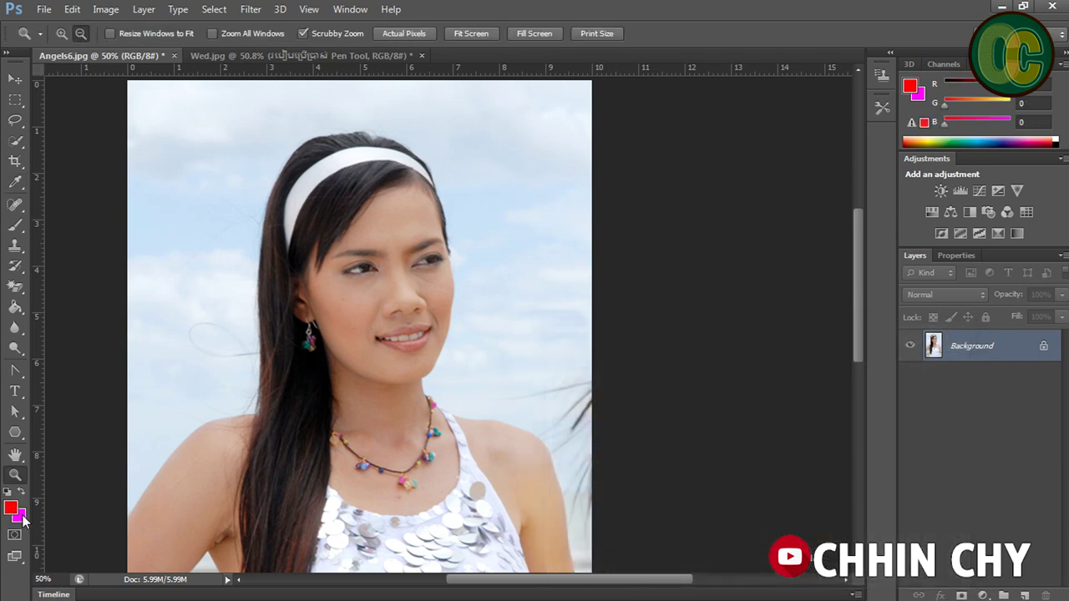
- Set the background colour to bright green (H 120), then toggle Quick Mask on and off
left_click(22, 519)
left_click(693, 448)
left_click(766, 501)
left_click(741, 371)
left_click(891, 359)
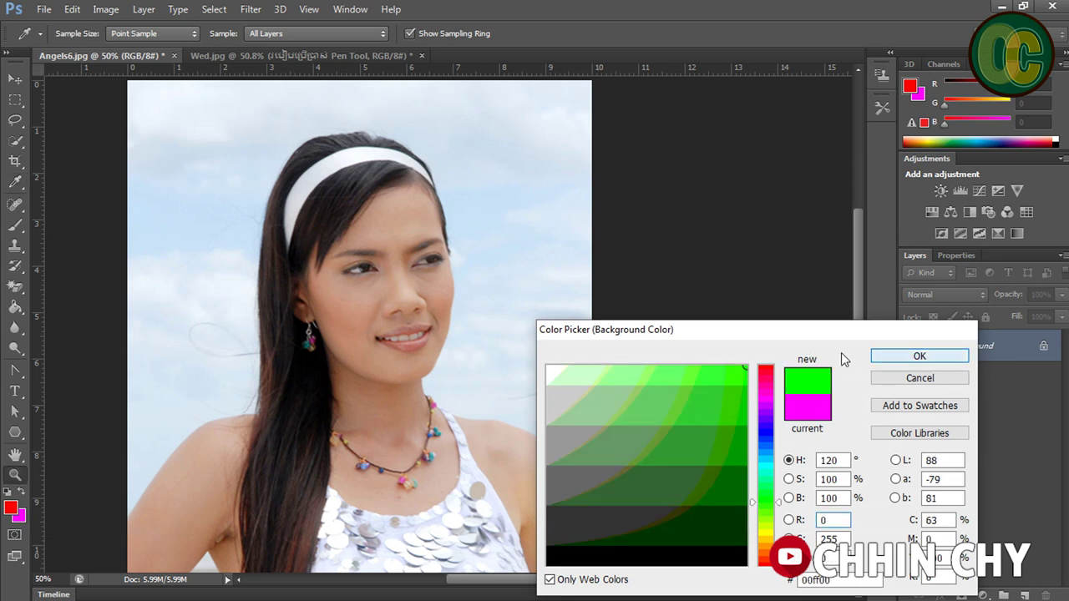
left_click(13, 539)
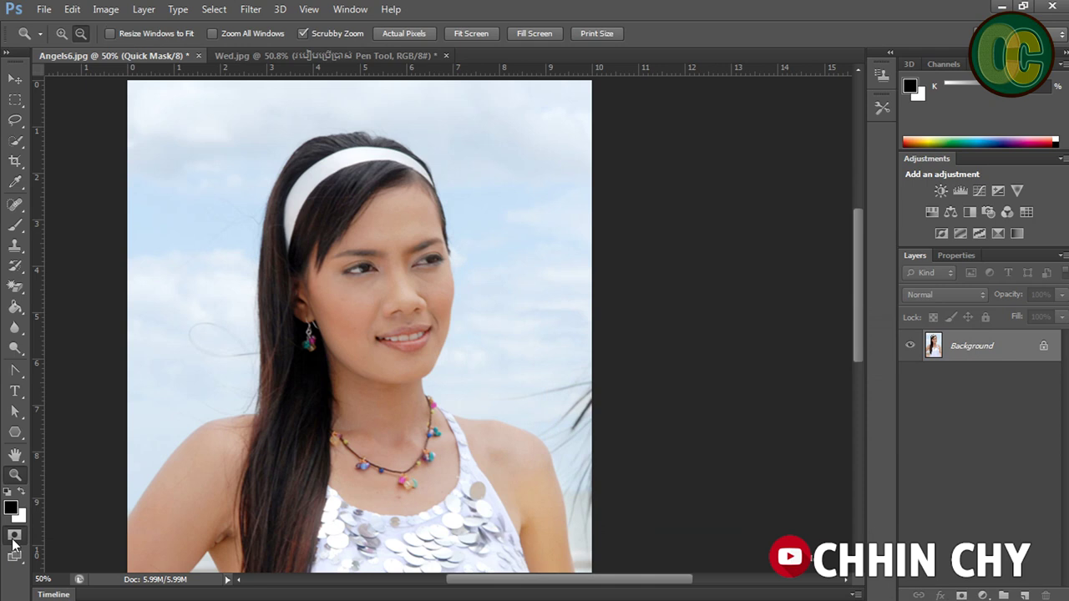
left_click(14, 539)
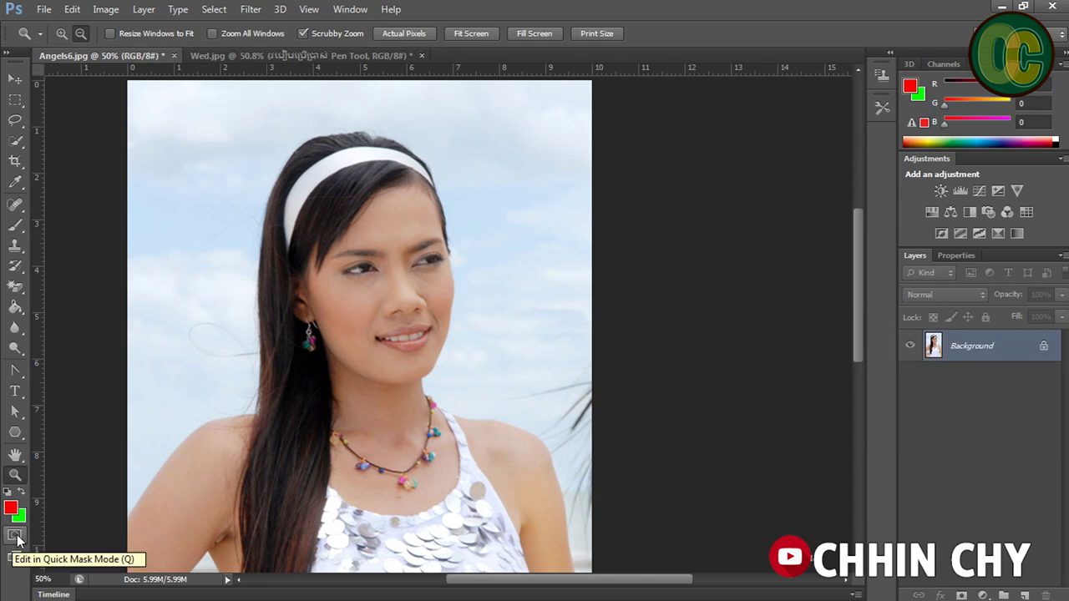
left_click(14, 558)
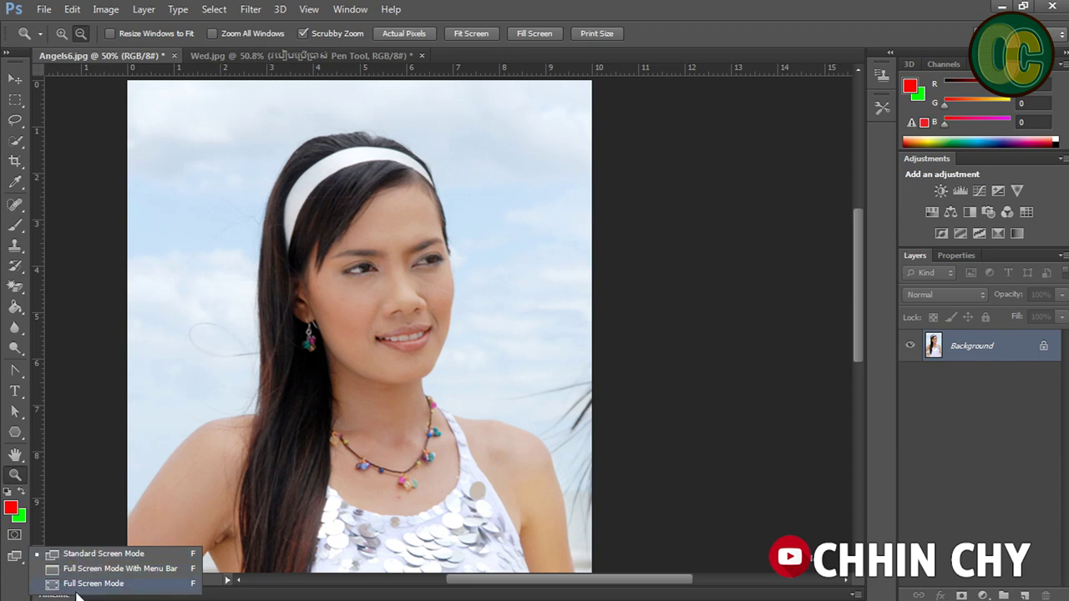
- Try Full Screen Mode, then return to the standard view
key("Escape")
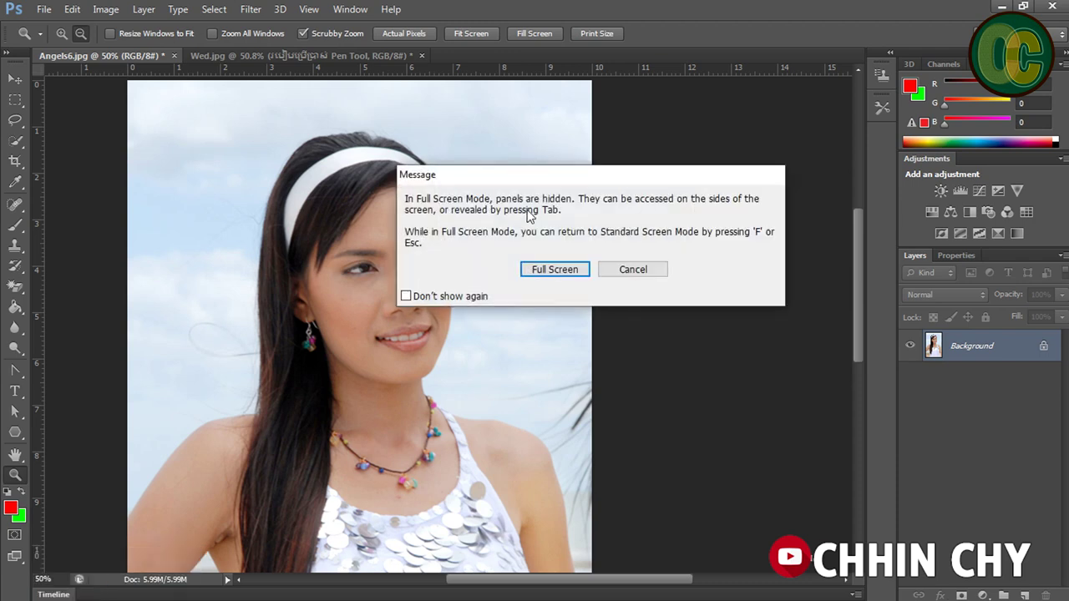
left_click(554, 271)
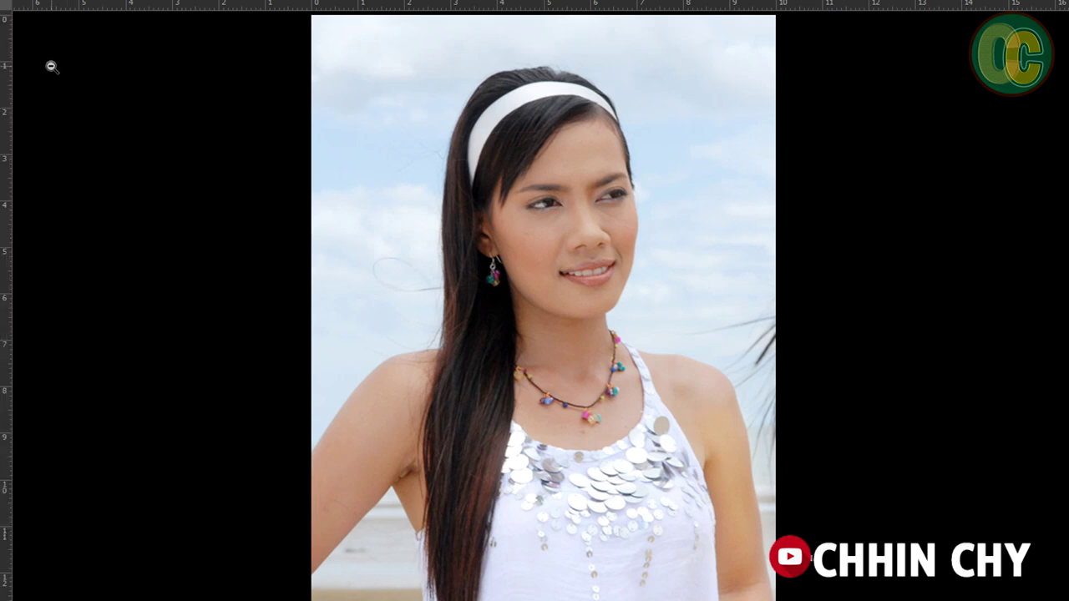
key("f")
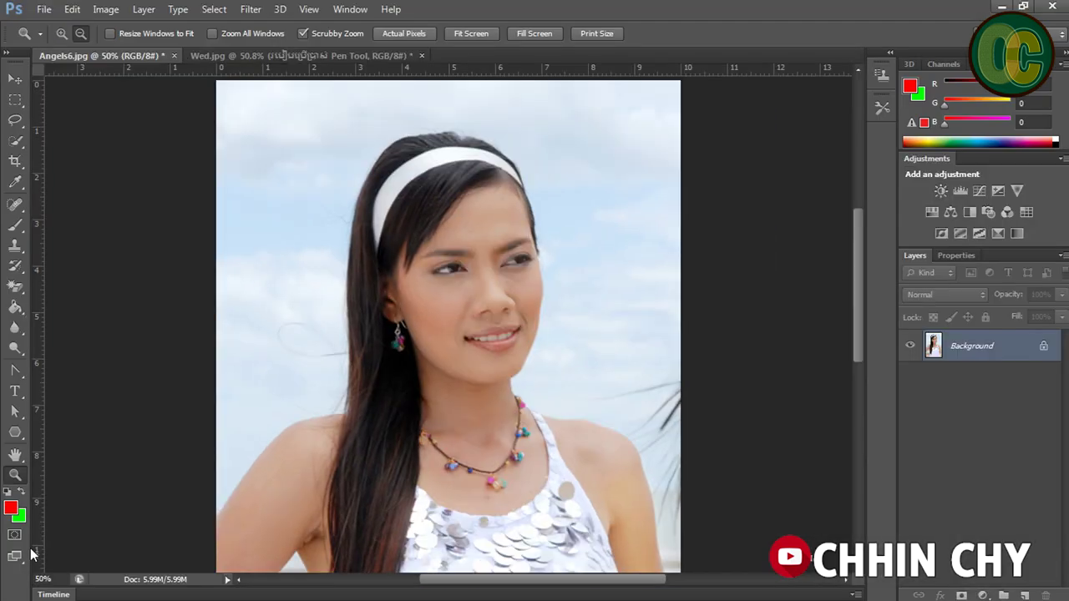
- Try Full Screen Mode With Menu Bar, return to Standard, and minimise Photoshop
left_click_drag(15, 556, 78, 574)
left_click(81, 570)
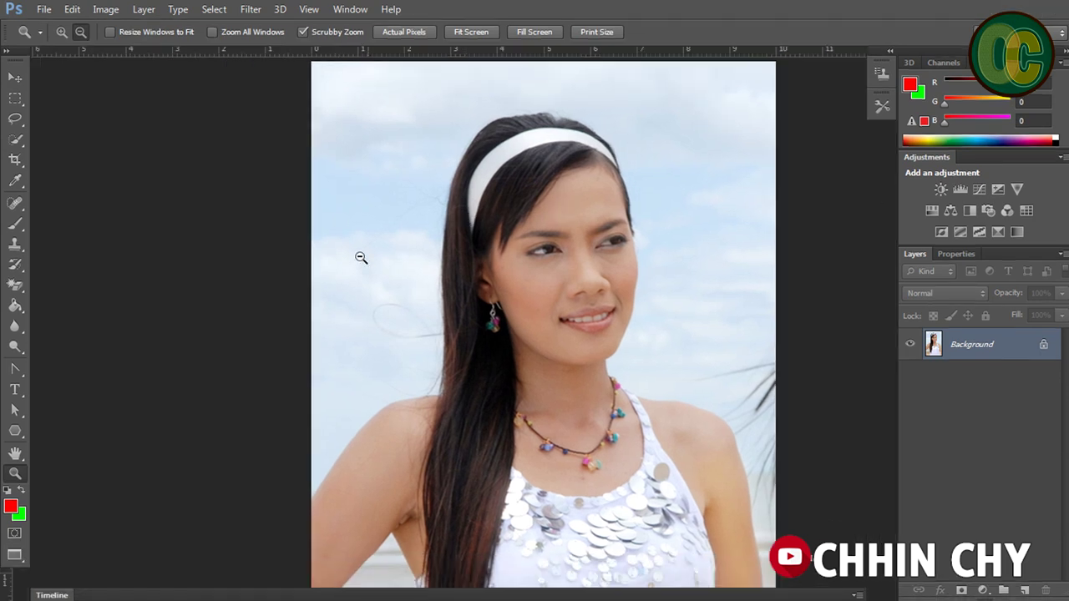
left_click(14, 561)
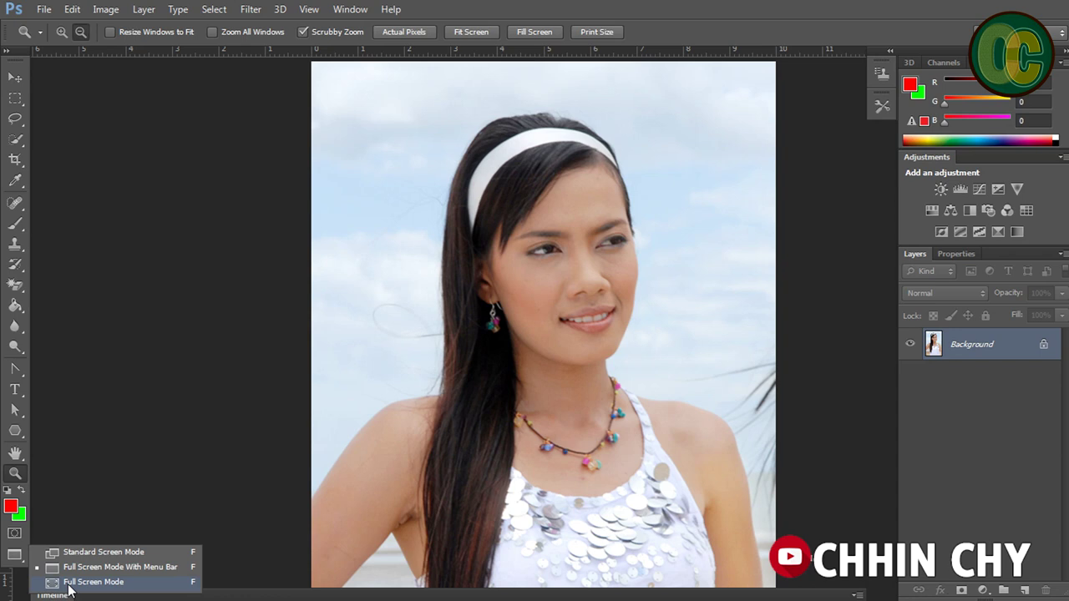
left_click(74, 552)
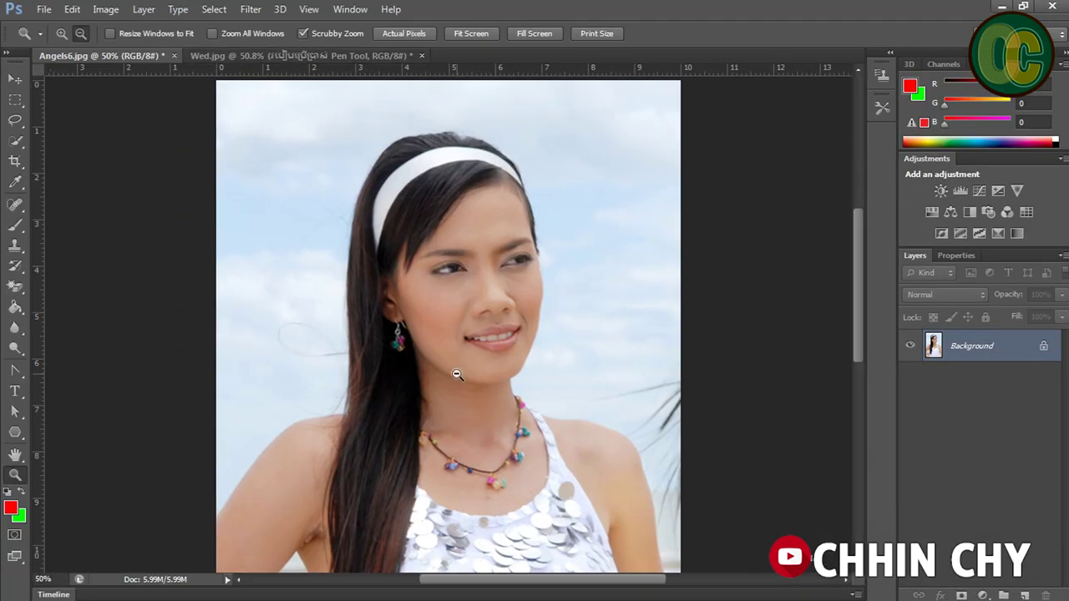
left_click(1001, 6)
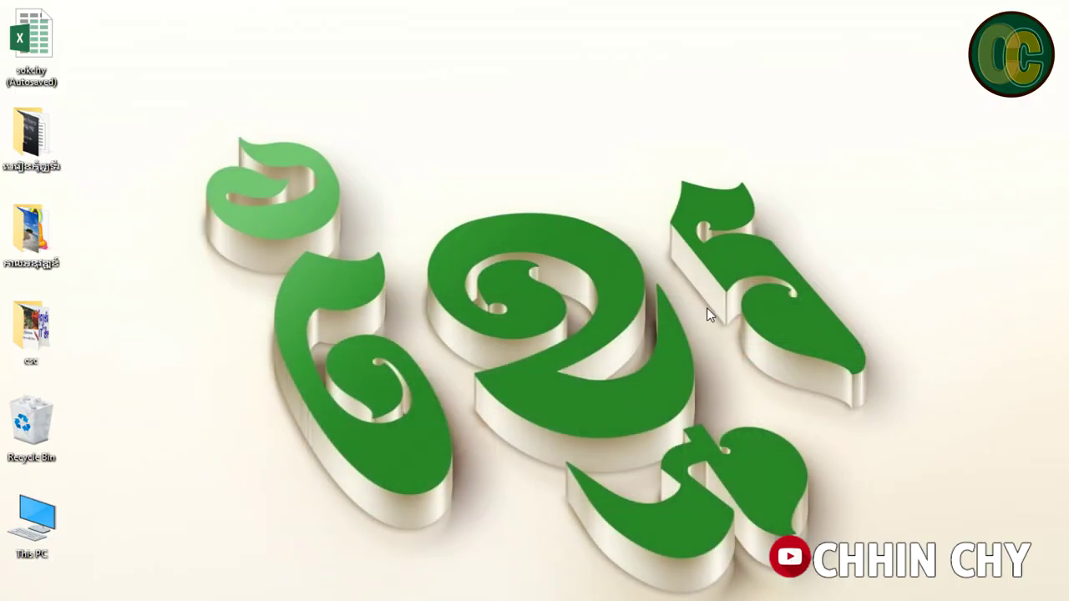
- Restore the oCam recorder window from the taskbar and reposition it over the desktop
left_click(751, 588)
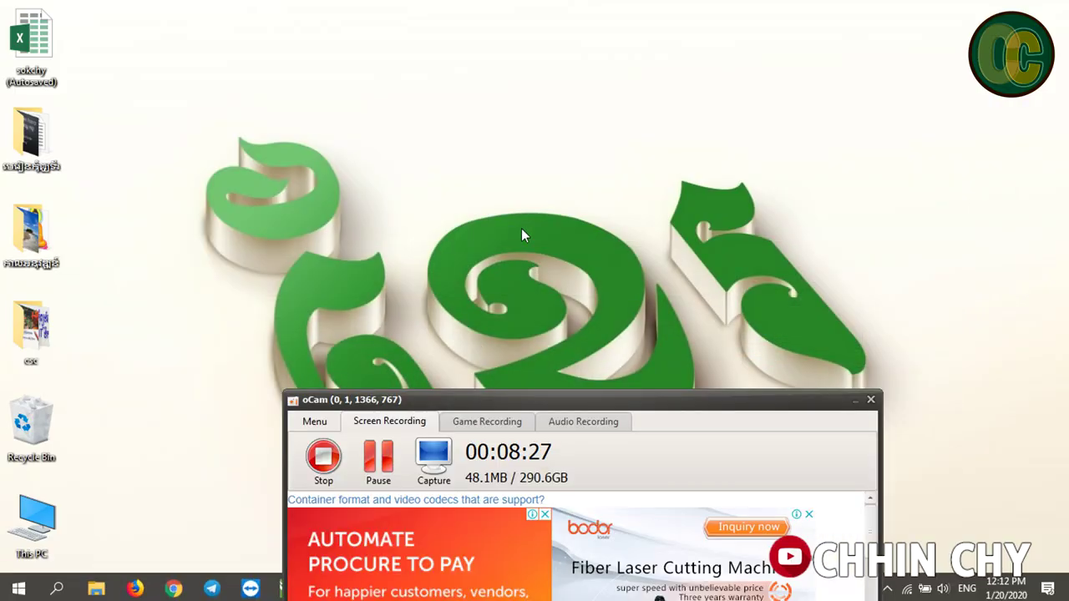
left_click_drag(527, 398, 629, 253)
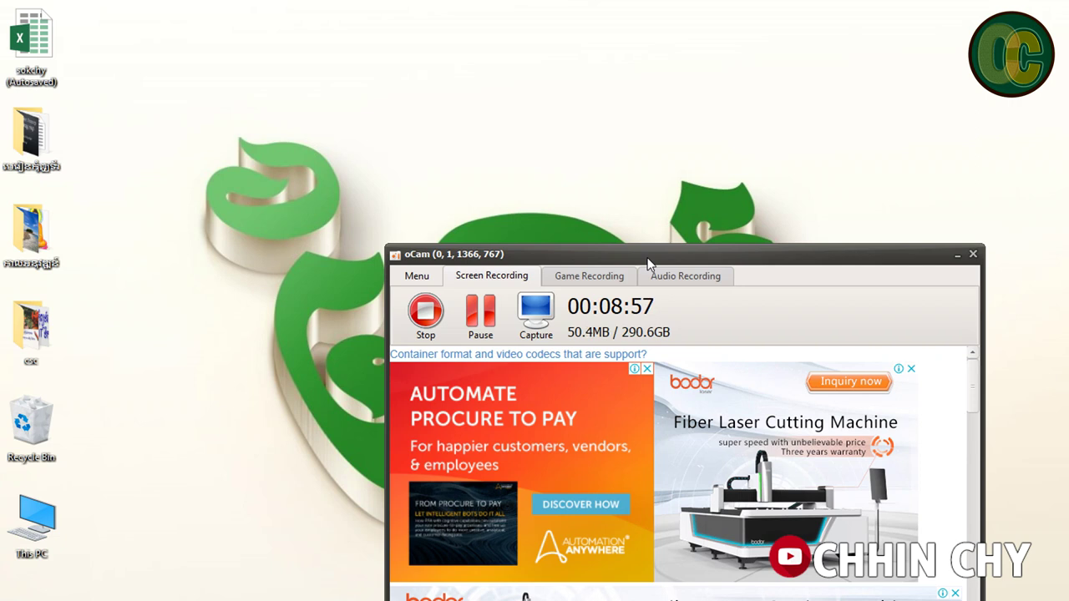
left_click_drag(647, 263, 666, 304)
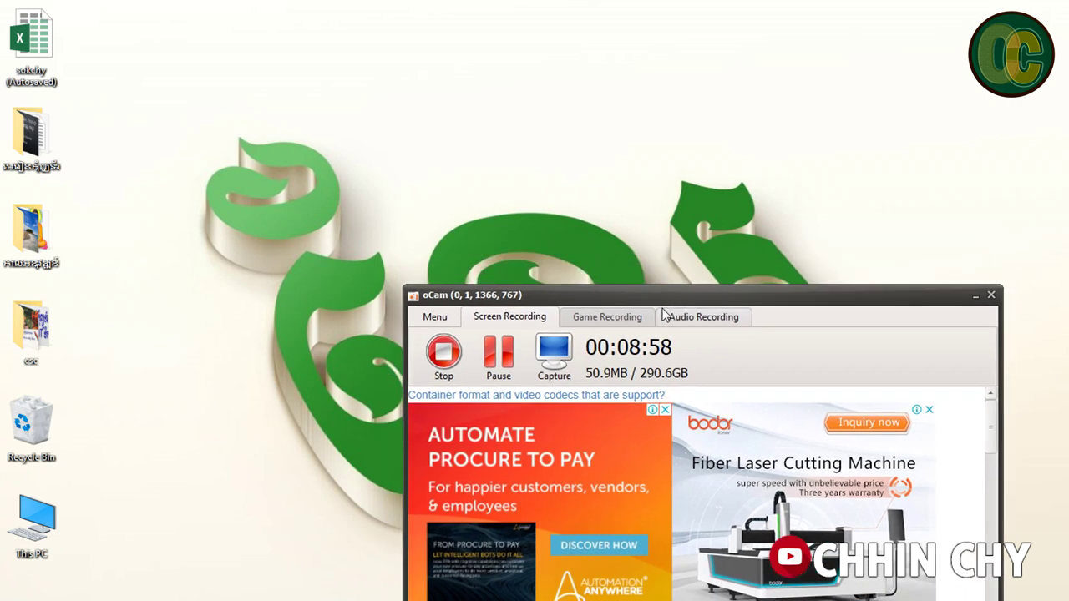